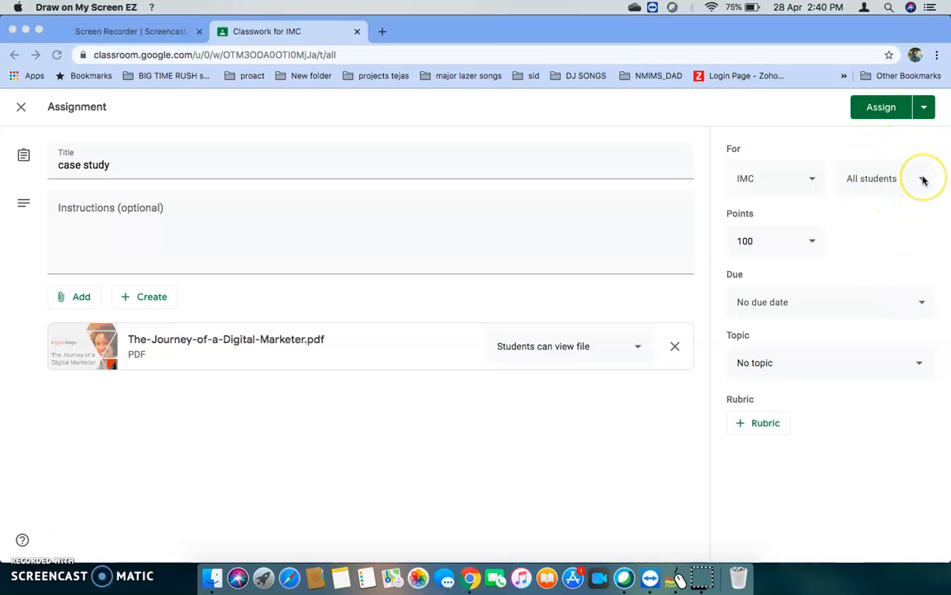
Assign the "case study" assignment to all IMC students and confirm the posting.
{"action": "left_click", "coordinate": [882, 106]}
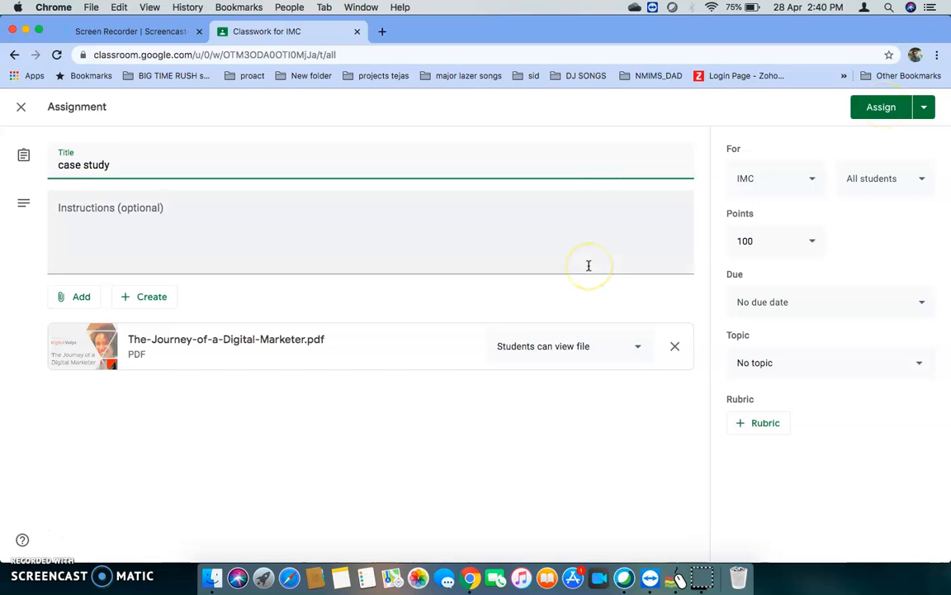
{"action": "left_click", "coordinate": [879, 109]}
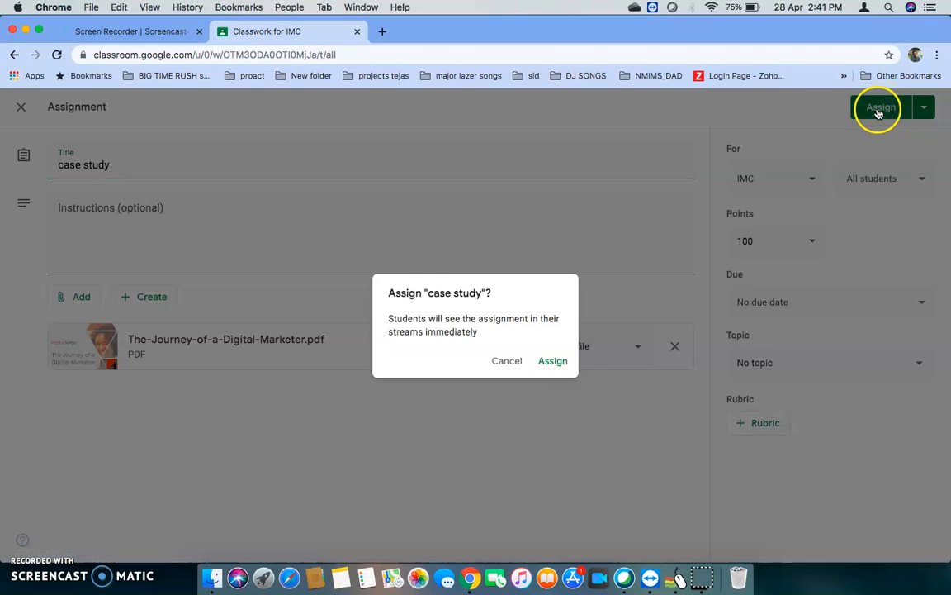
{"action": "left_click", "coordinate": [557, 364]}
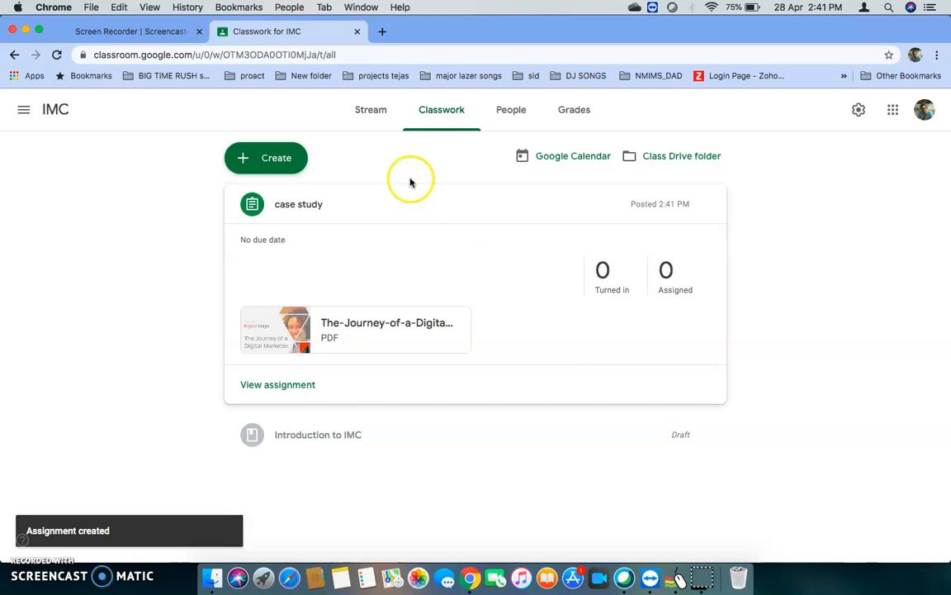
Display the IMC class code from the class stream, copy it and close the enlarged code view.
{"action": "left_click", "coordinate": [374, 111]}
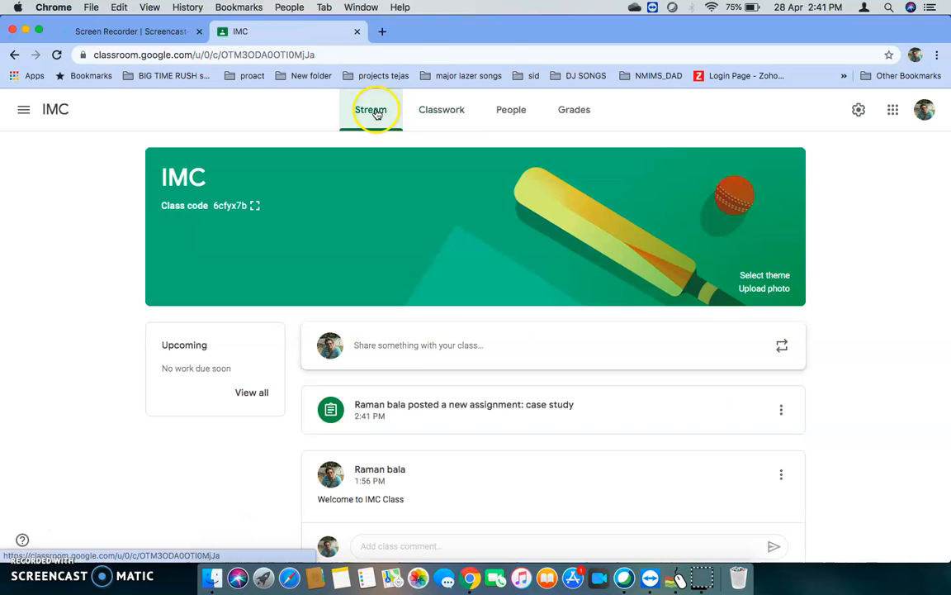
{"action": "left_click", "coordinate": [253, 206]}
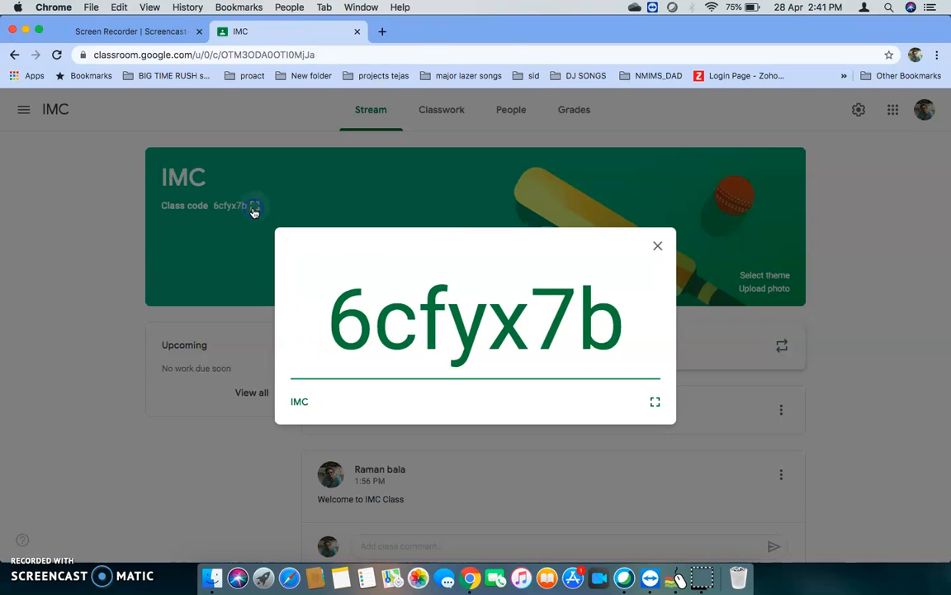
{"action": "left_click_drag", "start_coordinate": [327, 313], "coordinate": [630, 313]}
{"action": "key", "text": "super+c"}
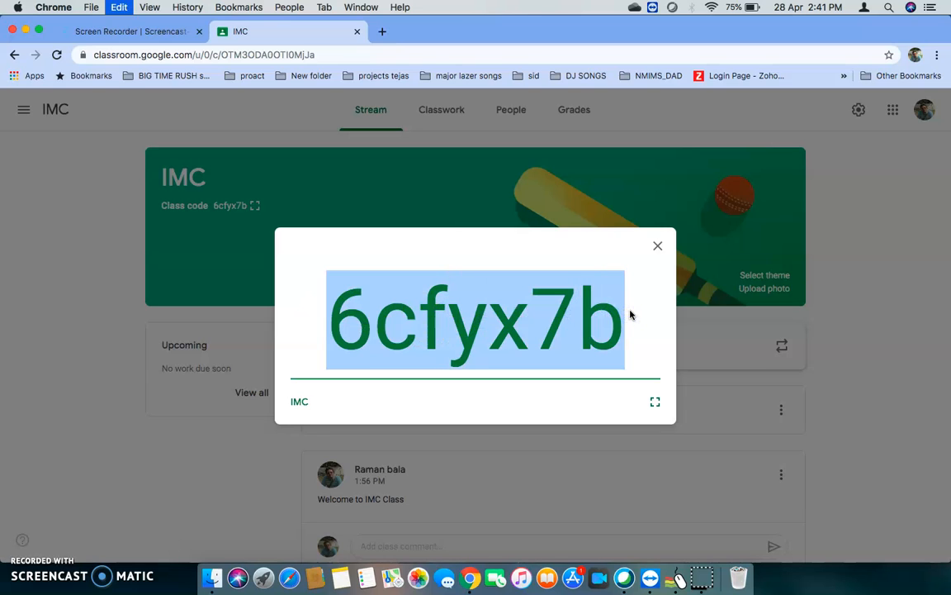
{"action": "left_click", "coordinate": [657, 251]}
{"action": "left_click", "coordinate": [657, 251]}
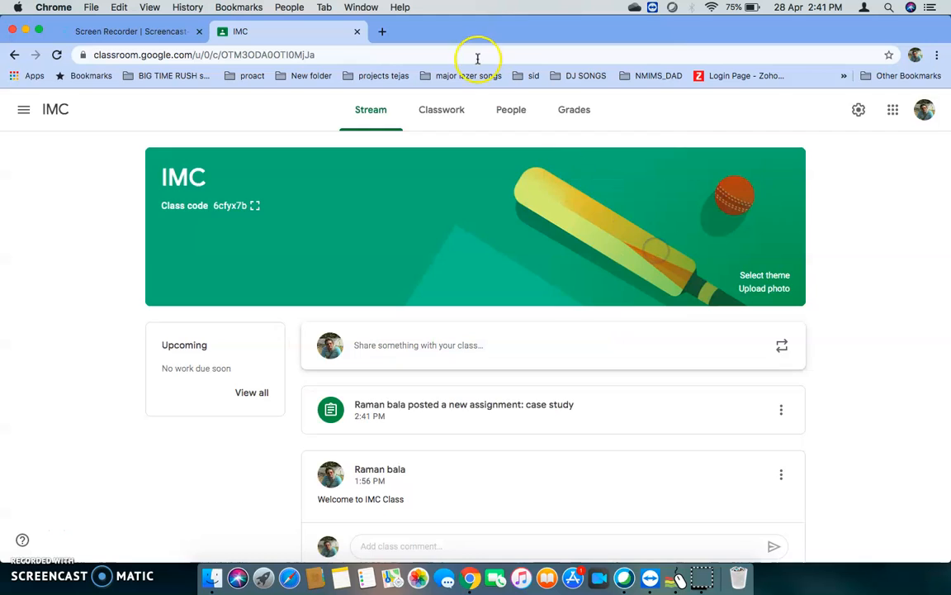
Open Google Classroom in a new browser tab under the alternate Google account.
{"action": "left_click", "coordinate": [381, 33]}
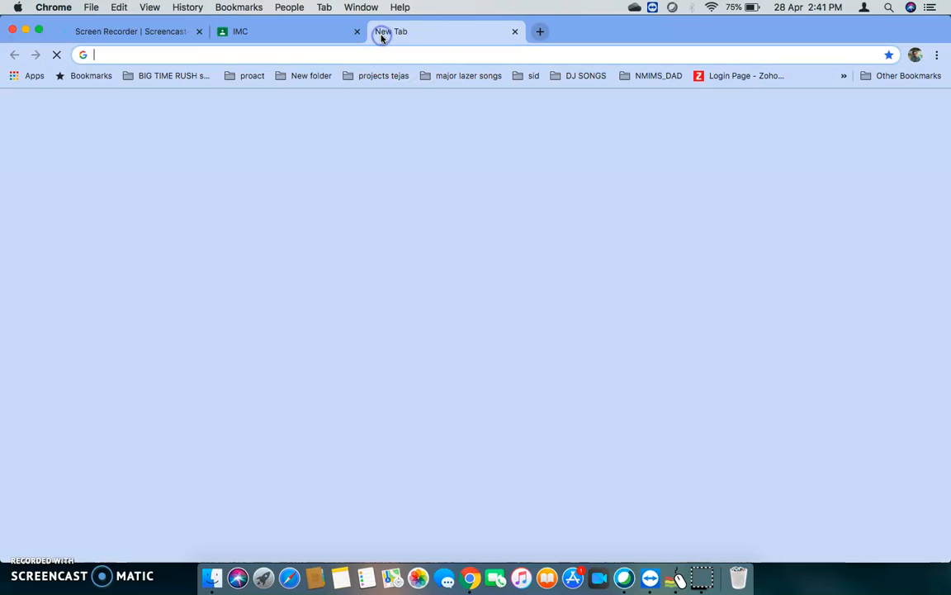
{"action": "left_click", "coordinate": [930, 107]}
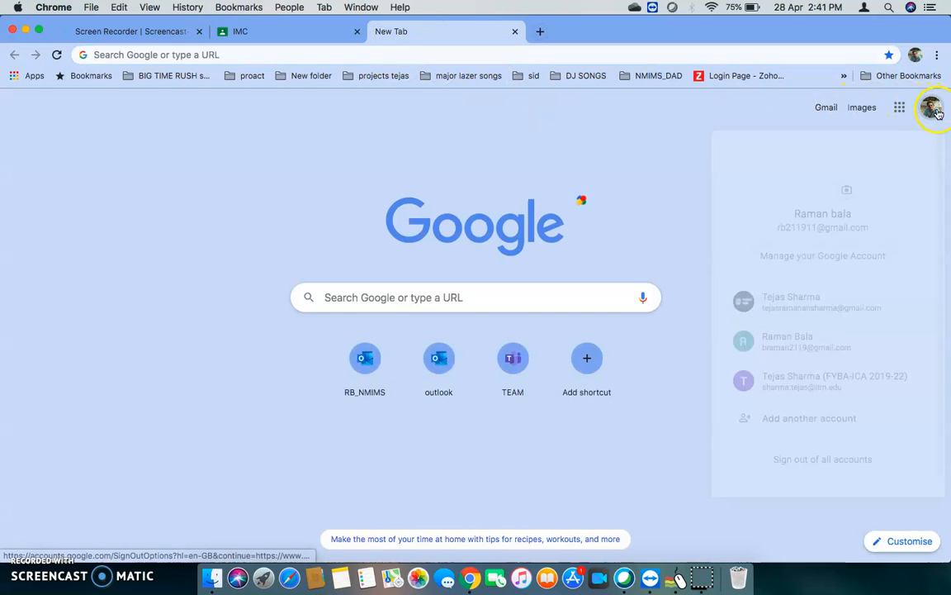
{"action": "left_click", "coordinate": [821, 346]}
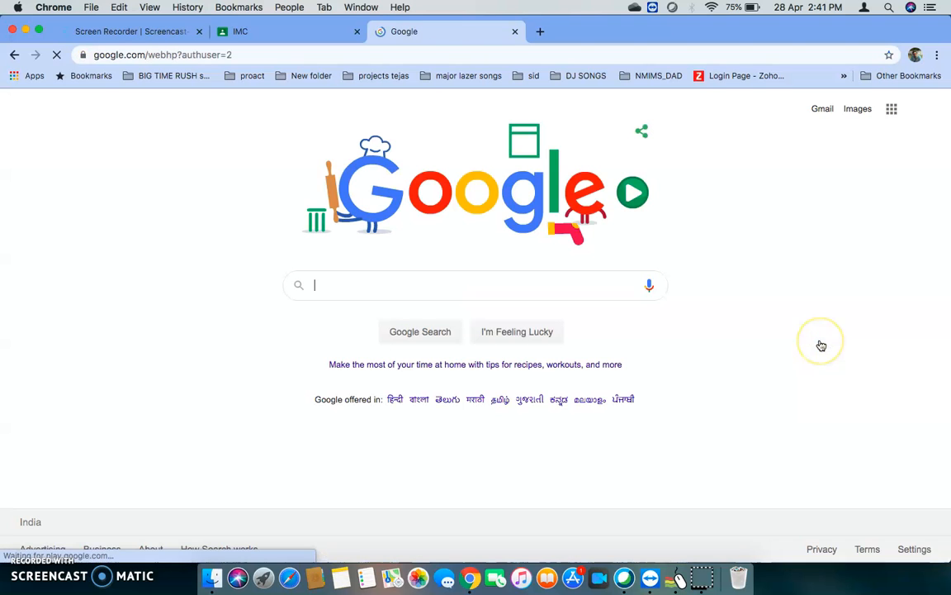
{"action": "left_click", "coordinate": [891, 115]}
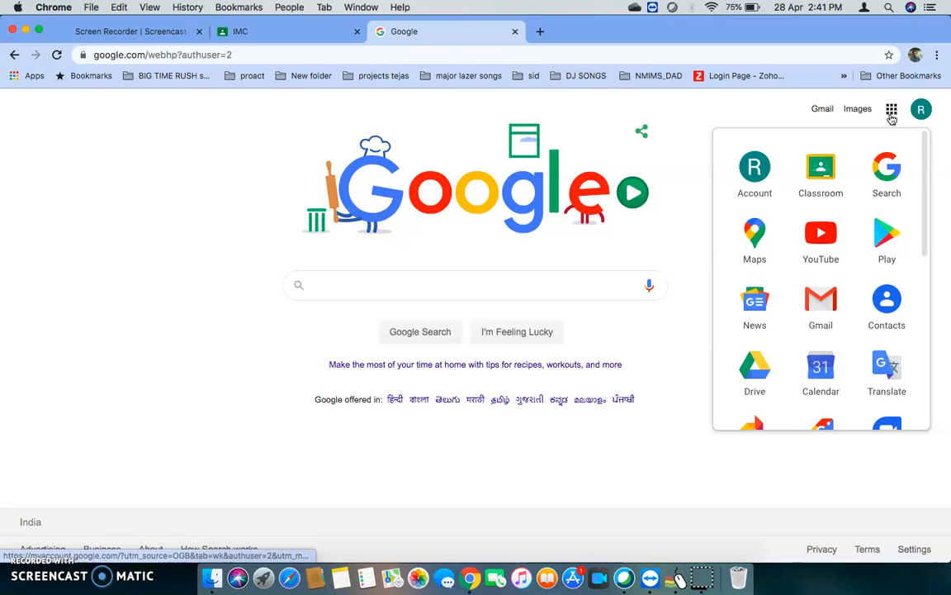
{"action": "left_click", "coordinate": [820, 172]}
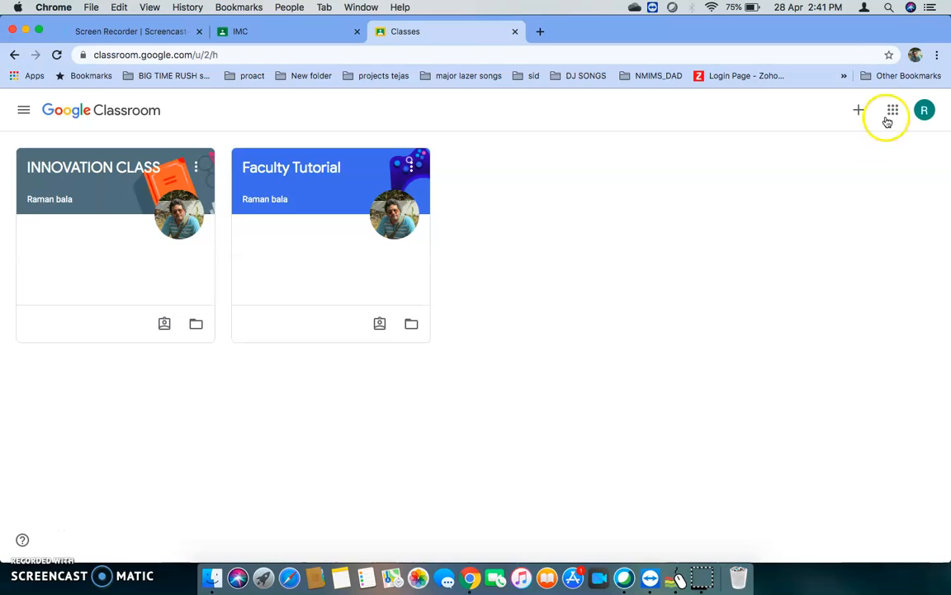
{"action": "left_click", "coordinate": [677, 578]}
{"action": "mouse_move", "coordinate": [867, 132]}
{"action": "left_mouse_down"}
{"action": "mouse_move", "coordinate": [870, 89]}
{"action": "mouse_move", "coordinate": [866, 152]}
{"action": "mouse_move", "coordinate": [870, 142]}
{"action": "left_mouse_up"}
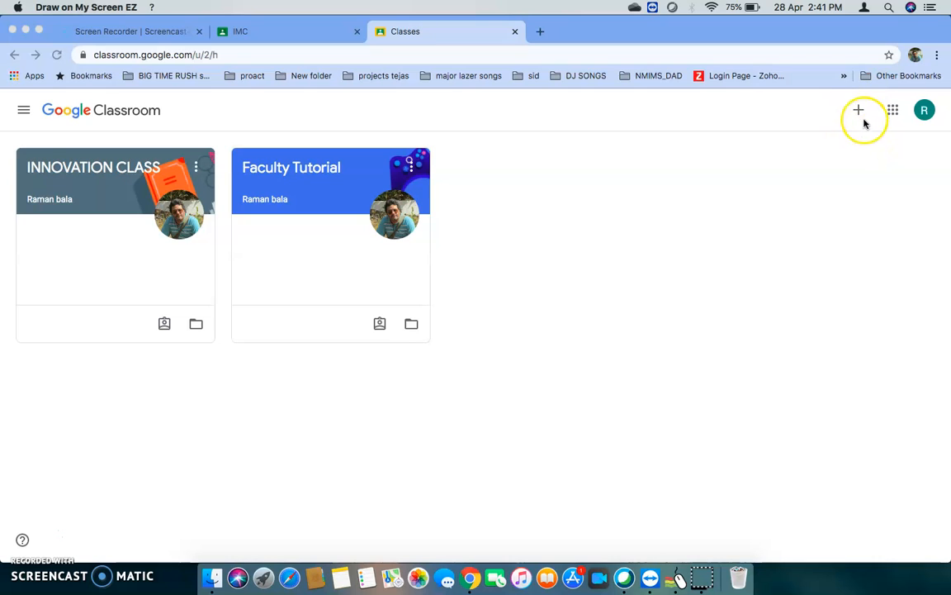
Join the IMC class as a student by pasting the copied class code.
{"action": "left_click", "coordinate": [856, 108]}
{"action": "left_click", "coordinate": [857, 111]}
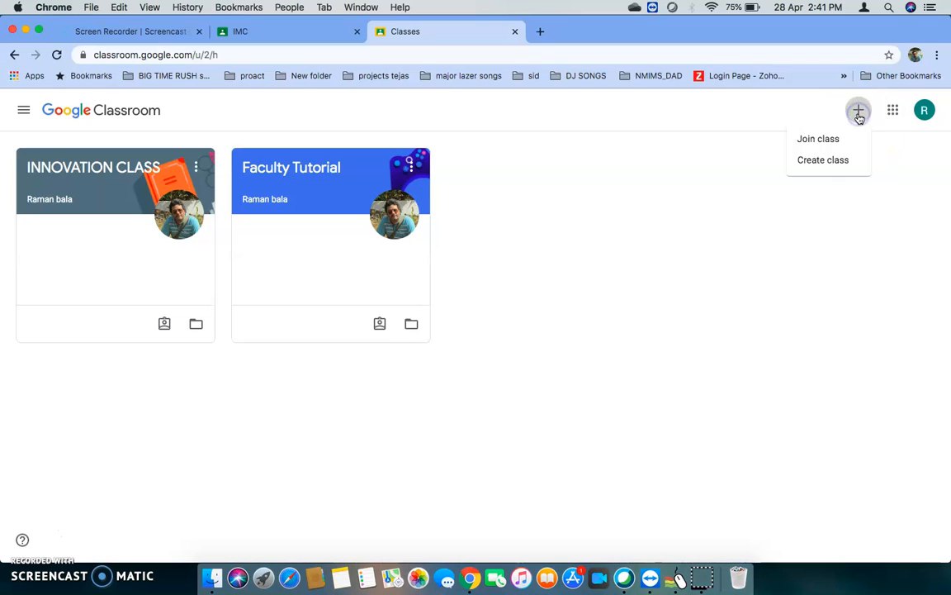
{"action": "left_click", "coordinate": [819, 140]}
{"action": "left_click", "coordinate": [460, 348]}
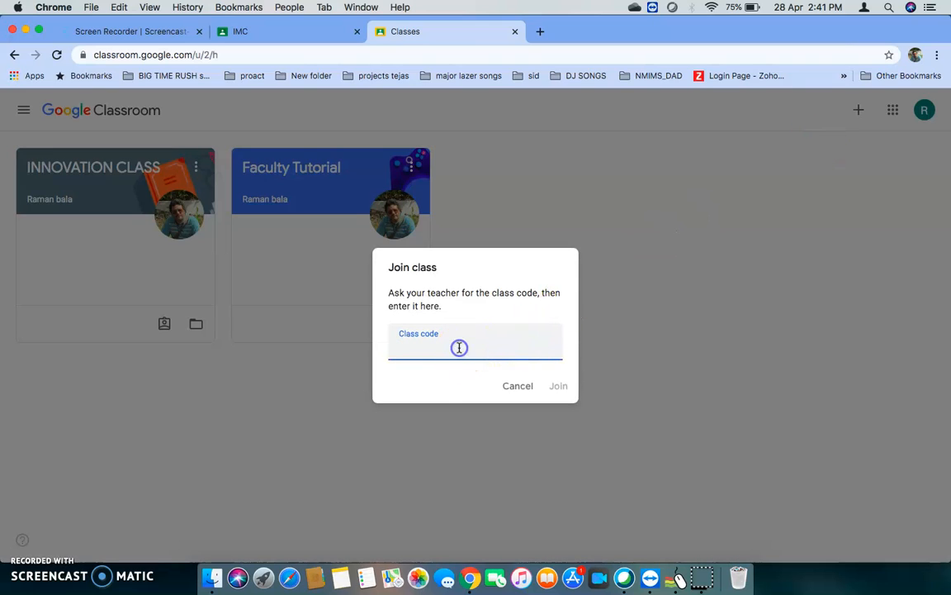
{"action": "key", "text": "super+v"}
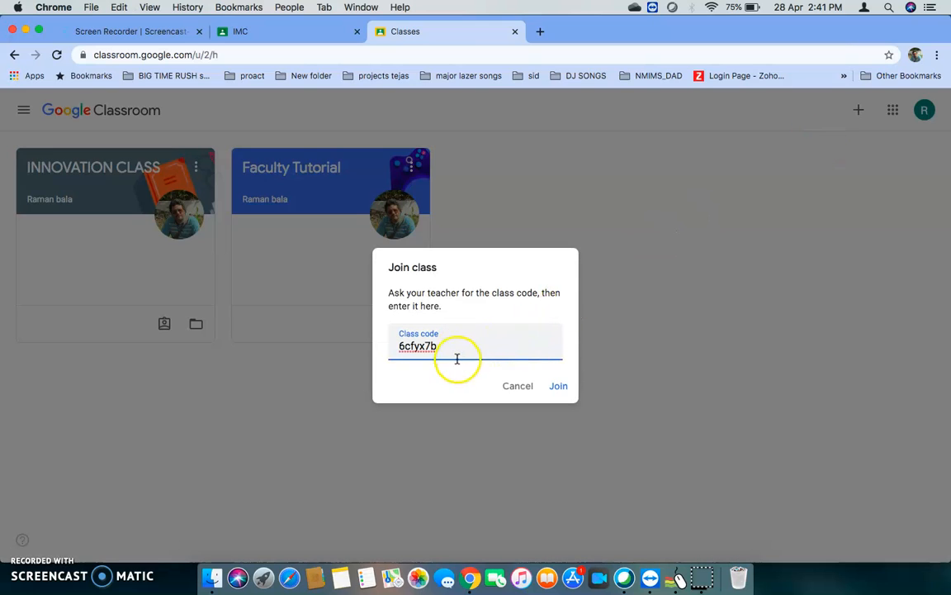
{"action": "left_click", "coordinate": [557, 386]}
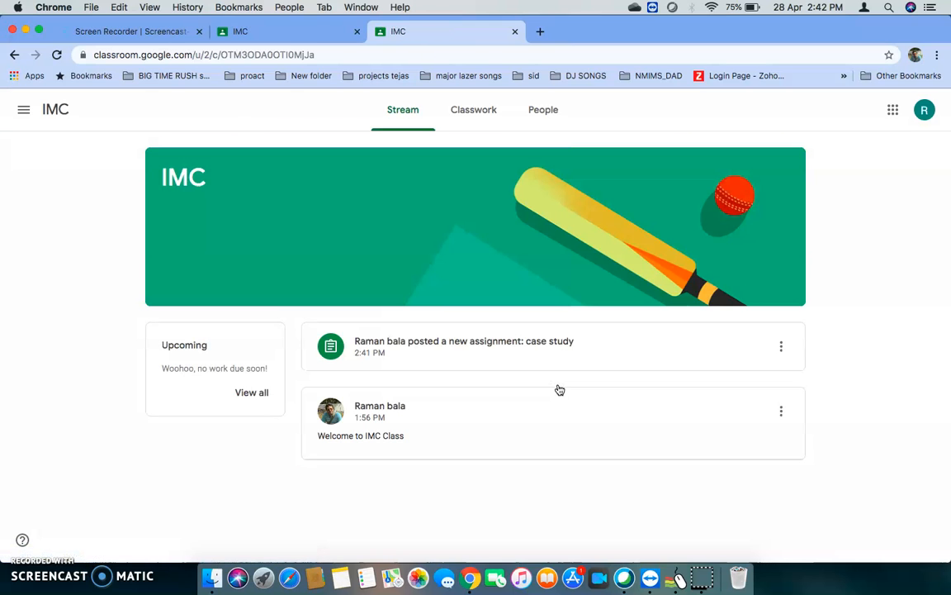
{"action": "left_click", "coordinate": [471, 178]}
{"action": "left_click", "coordinate": [413, 157]}
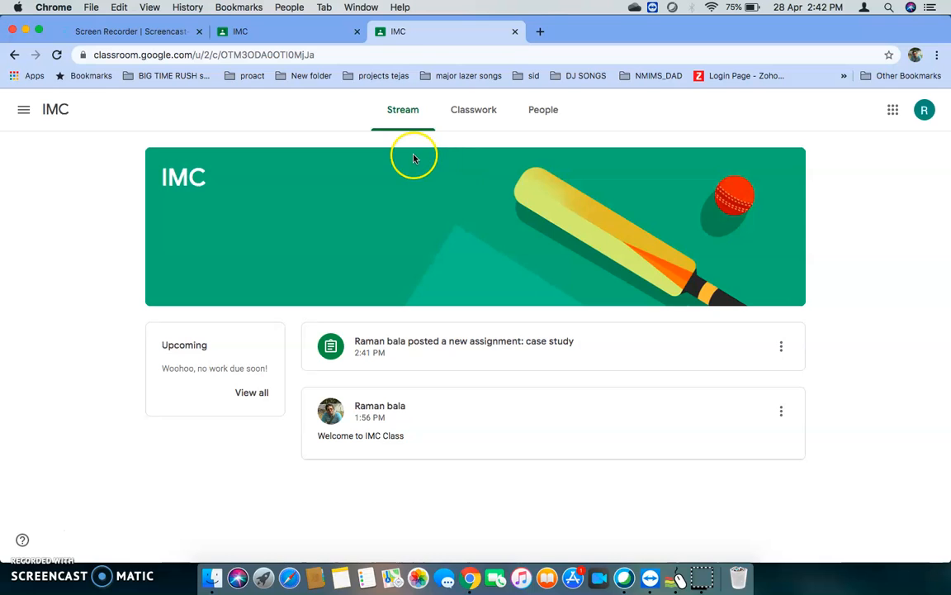
{"action": "mouse_move", "coordinate": [358, 130]}
{"action": "left_mouse_down"}
{"action": "mouse_move", "coordinate": [592, 89]}
{"action": "mouse_move", "coordinate": [436, 164]}
{"action": "mouse_move", "coordinate": [390, 159]}
{"action": "left_mouse_up"}
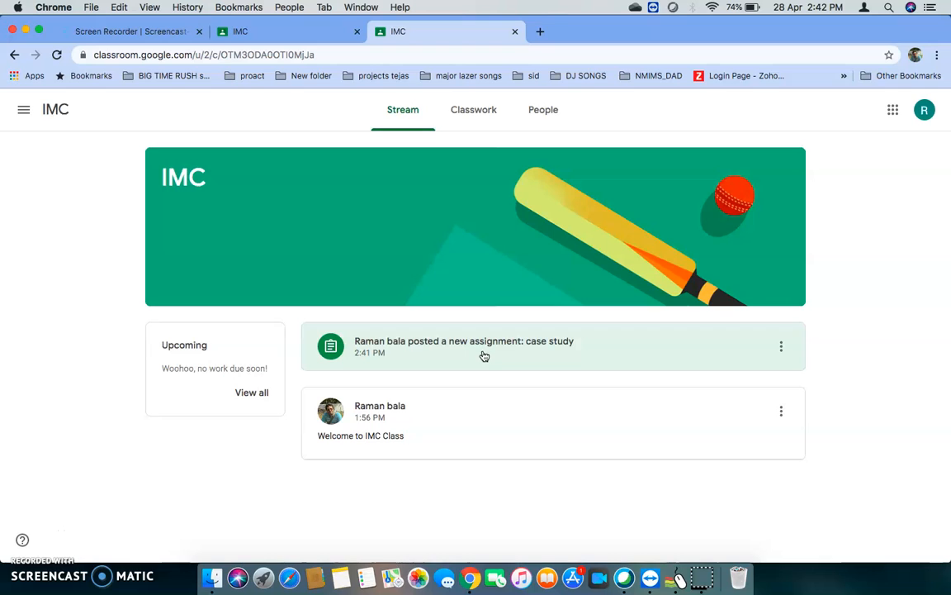
Examine the "case study" assignment in the student's classwork list and close the student's browser tab.
{"action": "left_click", "coordinate": [477, 114]}
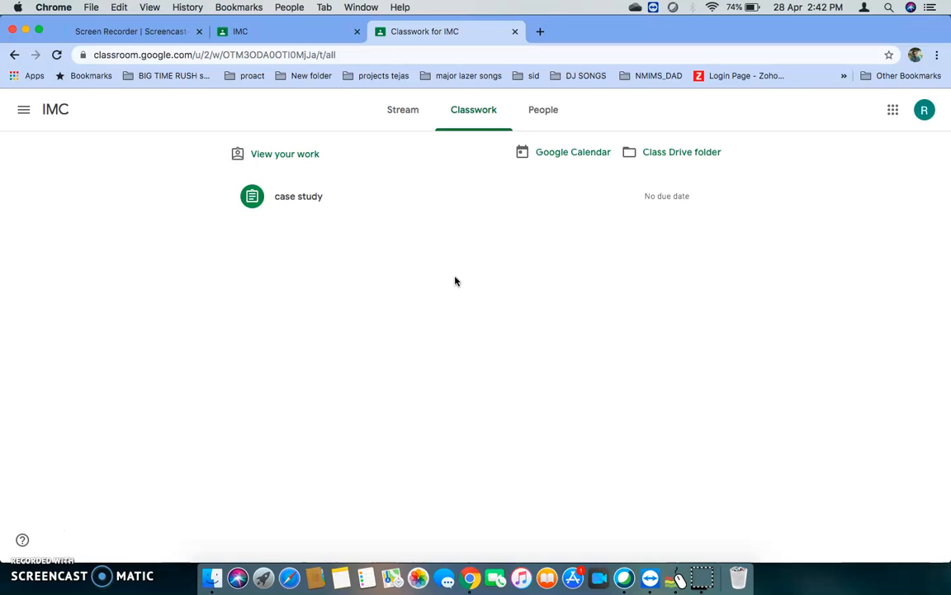
{"action": "left_click", "coordinate": [312, 200]}
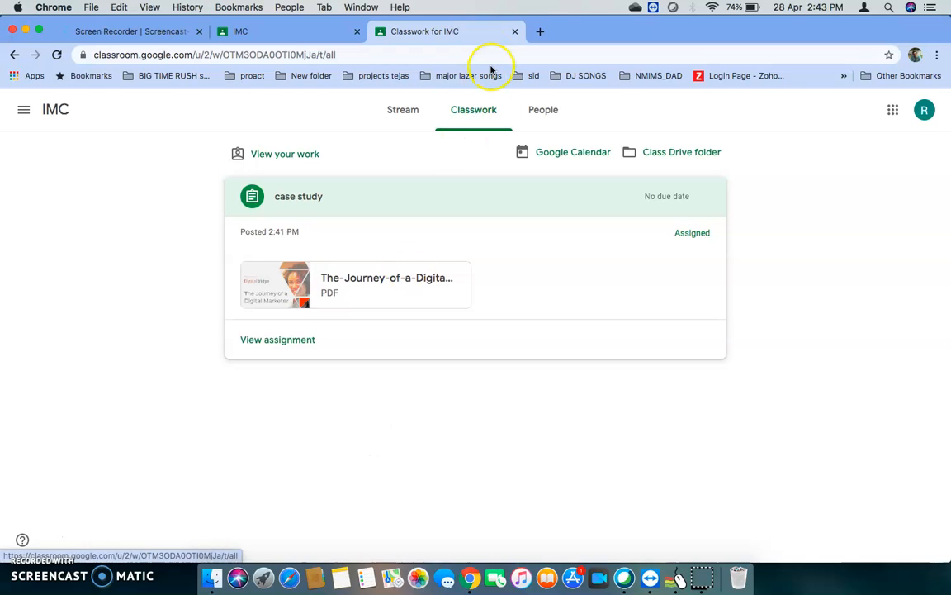
{"action": "left_click", "coordinate": [518, 31]}
Create a new assignment in the teacher's IMC classwork and title it "session exercise".
{"action": "left_click", "coordinate": [451, 112]}
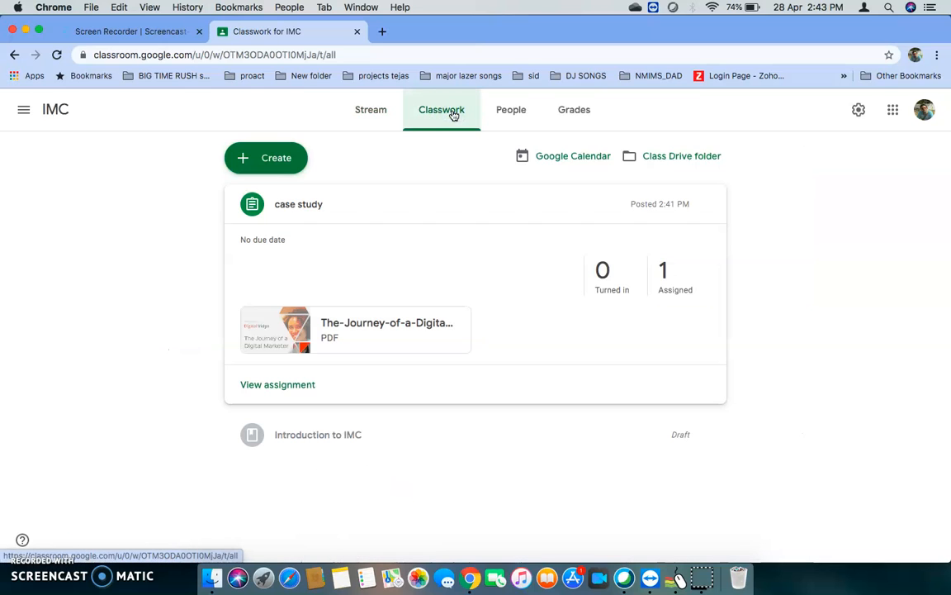
{"action": "left_click", "coordinate": [270, 166]}
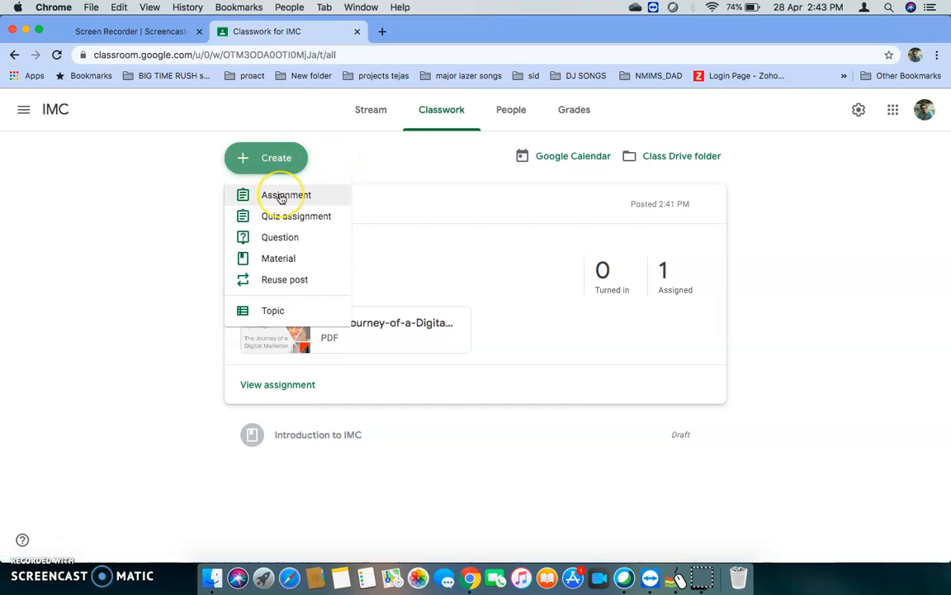
{"action": "left_click", "coordinate": [281, 196]}
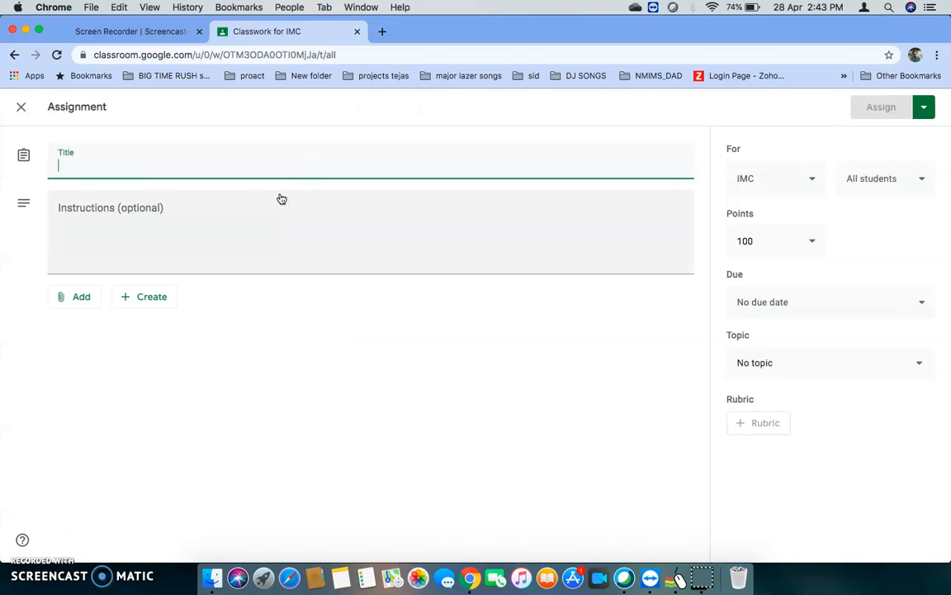
{"action": "left_click", "coordinate": [236, 169]}
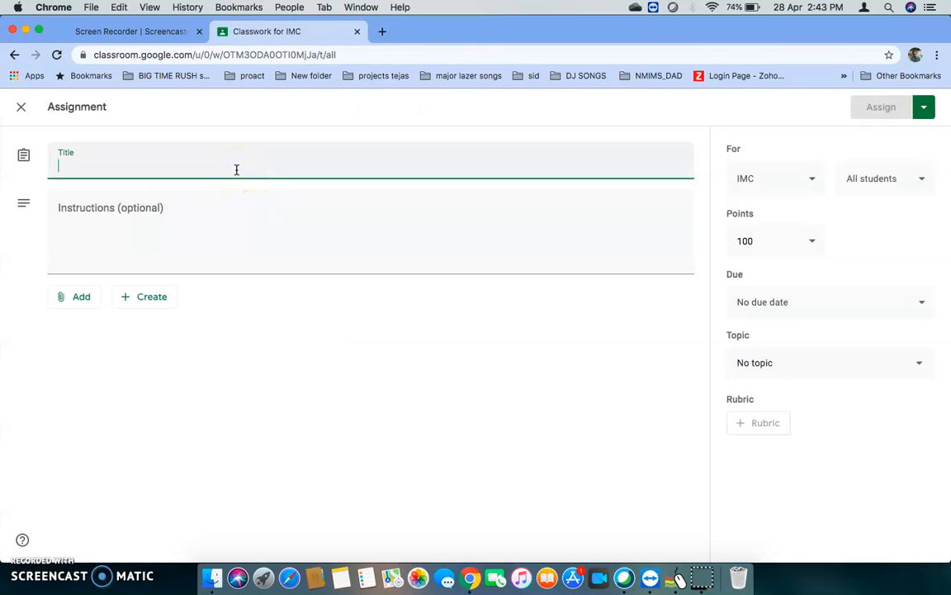
{"action": "type", "text": "ses"}
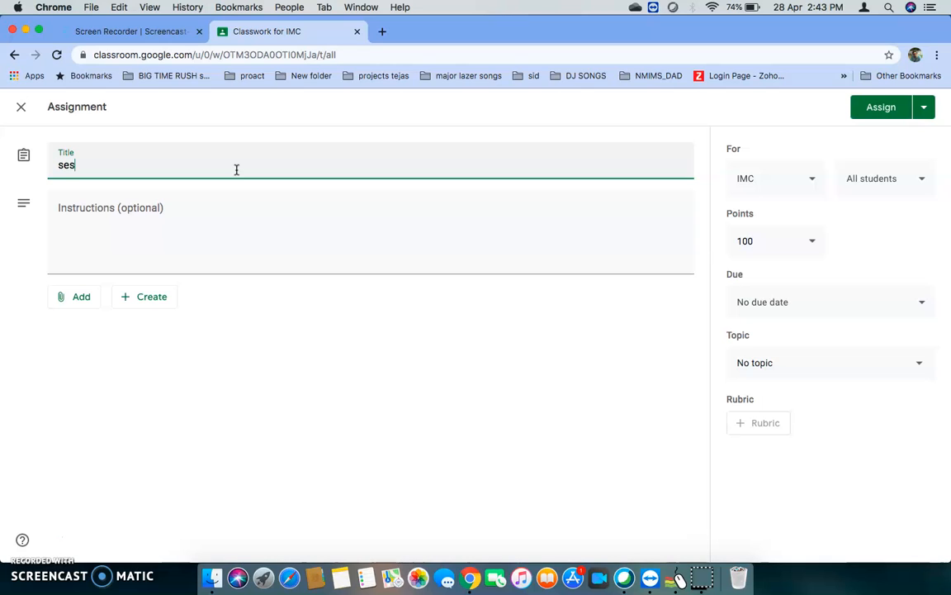
{"action": "type", "text": "sion exercise"}
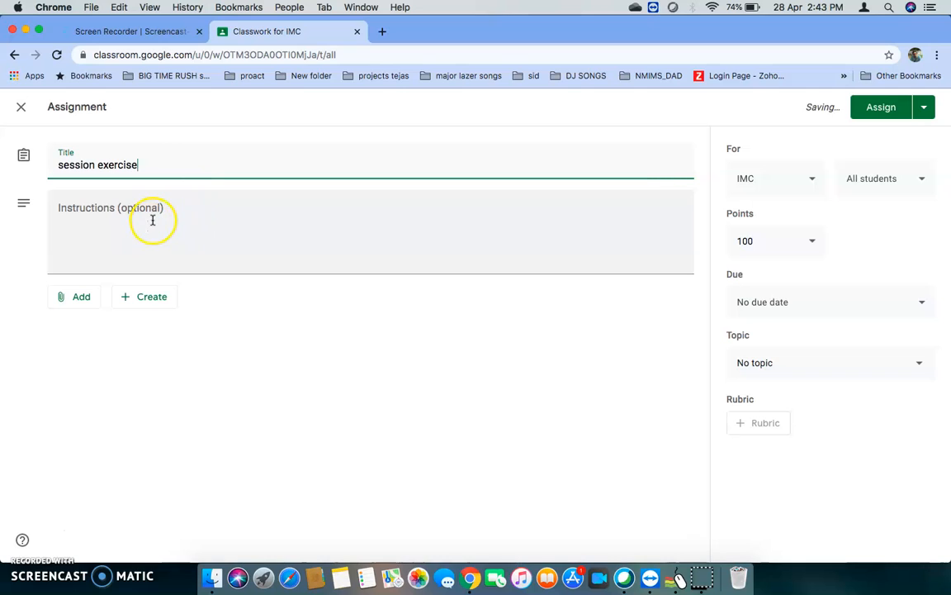
Enter the assignment instructions "All questions are mandatory" and, on a second line, "Total marks 15".
{"action": "left_click", "coordinate": [117, 210]}
{"action": "type", "text": "All questions are"}
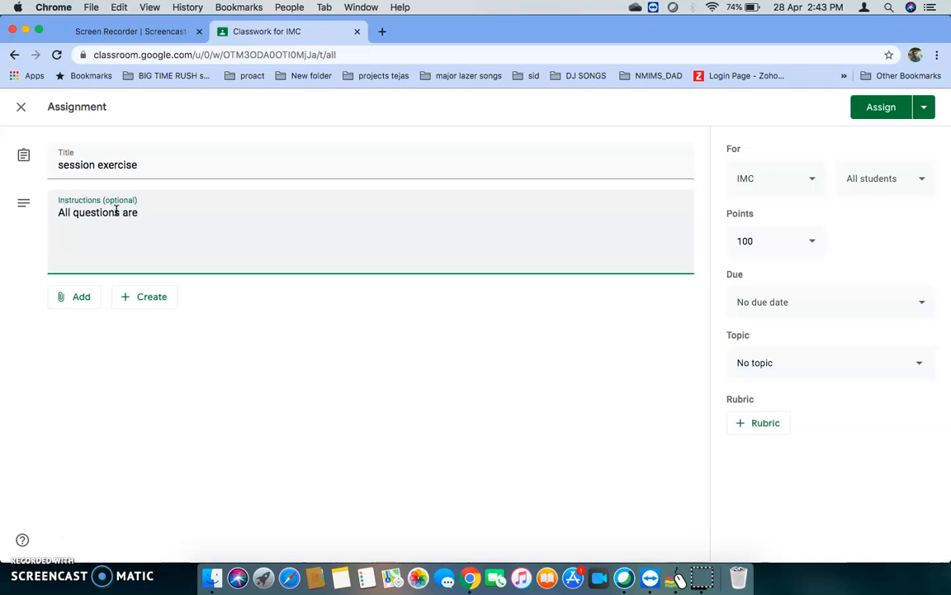
{"action": "type", "text": " mandatory"}
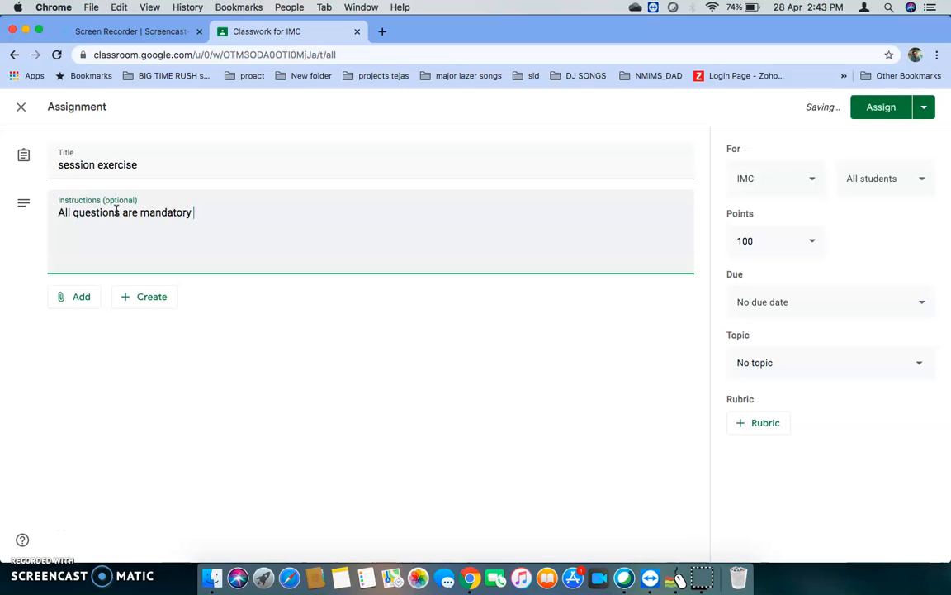
{"action": "key", "text": "Return"}
{"action": "type", "text": "tory T"}
{"action": "type", "text": "otal mar"}
{"action": "type", "text": "ks "}
{"action": "type", "text": "15"}
{"action": "left_click", "coordinate": [307, 256]}
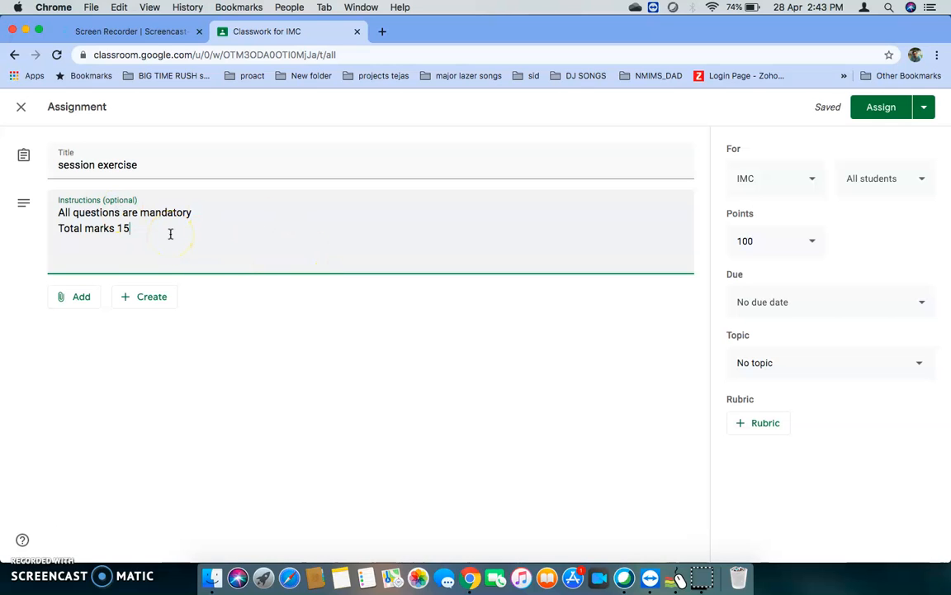
Create a blank Google Docs document as an attachment to the session exercise assignment.
{"action": "left_click", "coordinate": [140, 299]}
{"action": "left_click", "coordinate": [153, 325]}
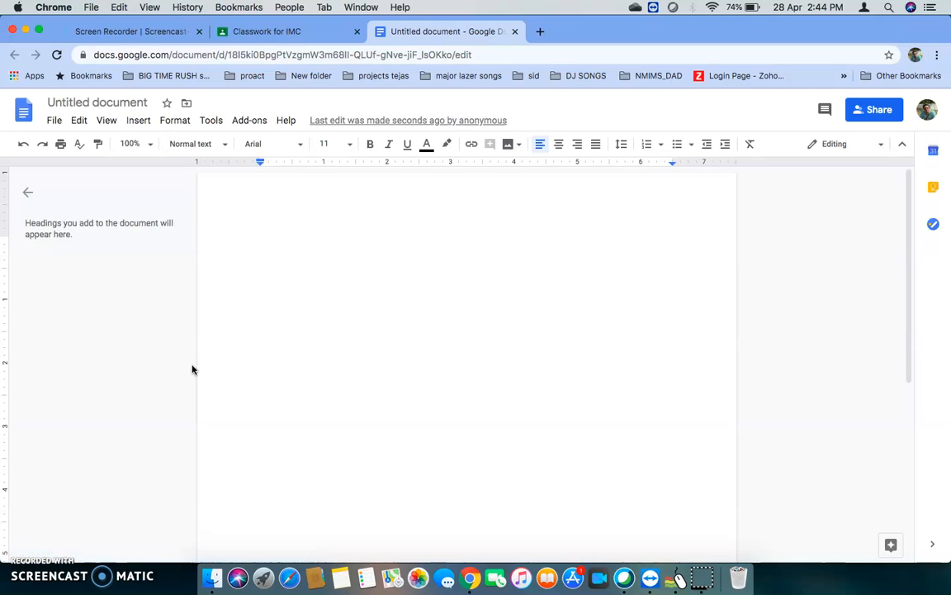
Switch to Finder and browse from the home folder to the Tests folder inside digital_M.
{"action": "left_click", "coordinate": [215, 579]}
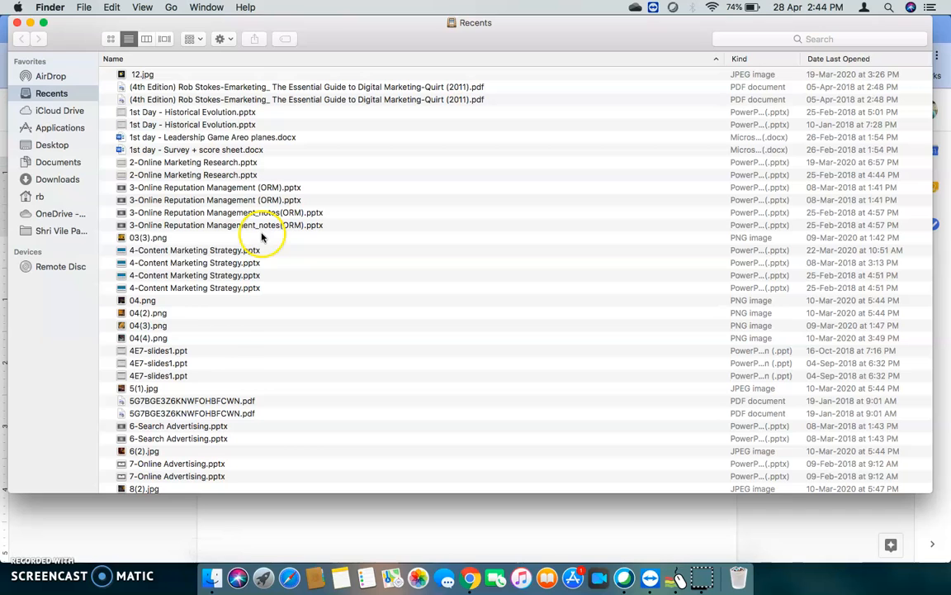
{"action": "left_click", "coordinate": [40, 199]}
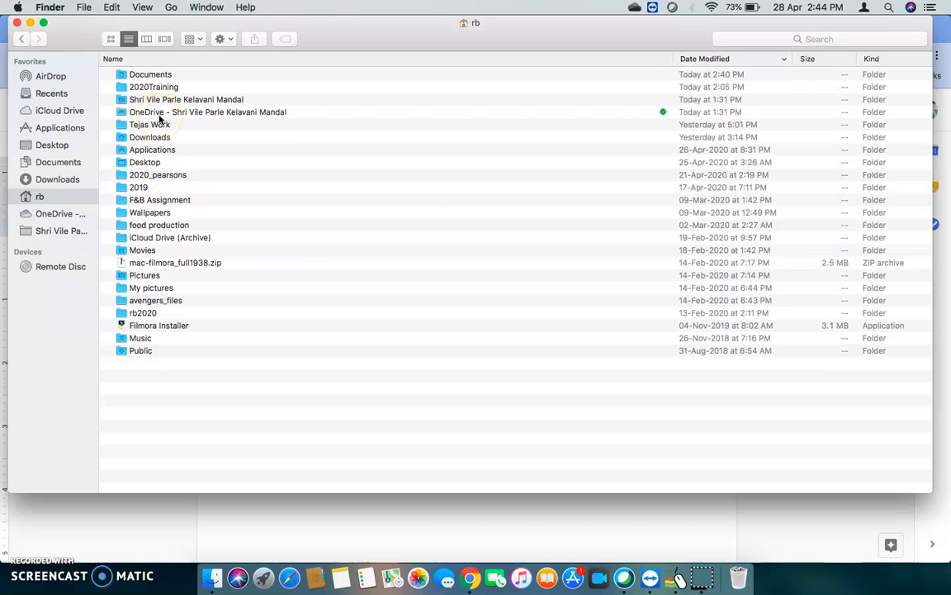
{"action": "left_click", "coordinate": [138, 188]}
{"action": "double_click", "coordinate": [138, 188]}
{"action": "left_click", "coordinate": [145, 189]}
{"action": "double_click", "coordinate": [146, 188]}
{"action": "scroll", "coordinate": [219, 357], "scroll_direction": "down", "scroll_amount": 2}
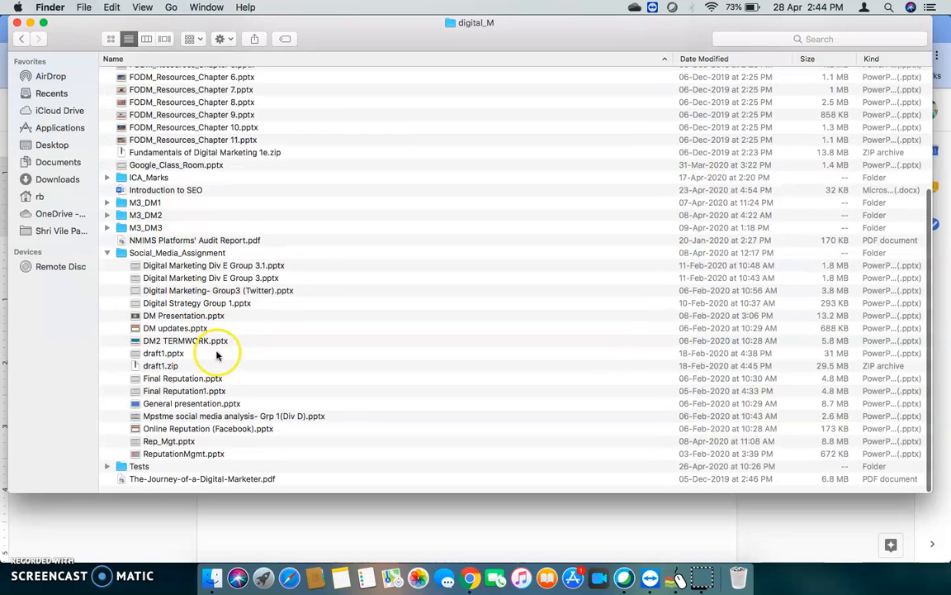
{"action": "double_click", "coordinate": [140, 474]}
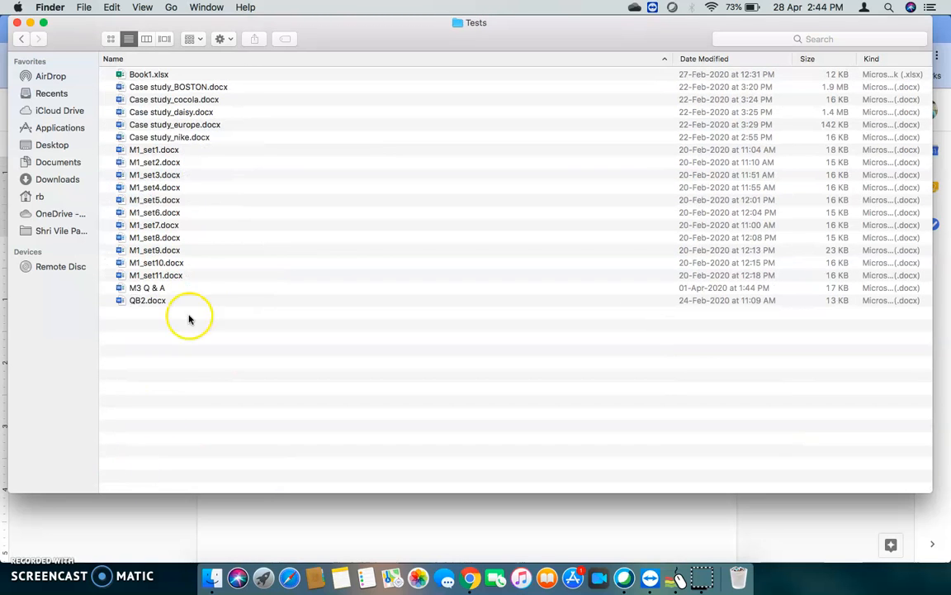
Open M1_set2.docx in Word and copy its first question, "What are the differences between E-commerce, E-business and E-marketing?".
{"action": "double_click", "coordinate": [161, 162]}
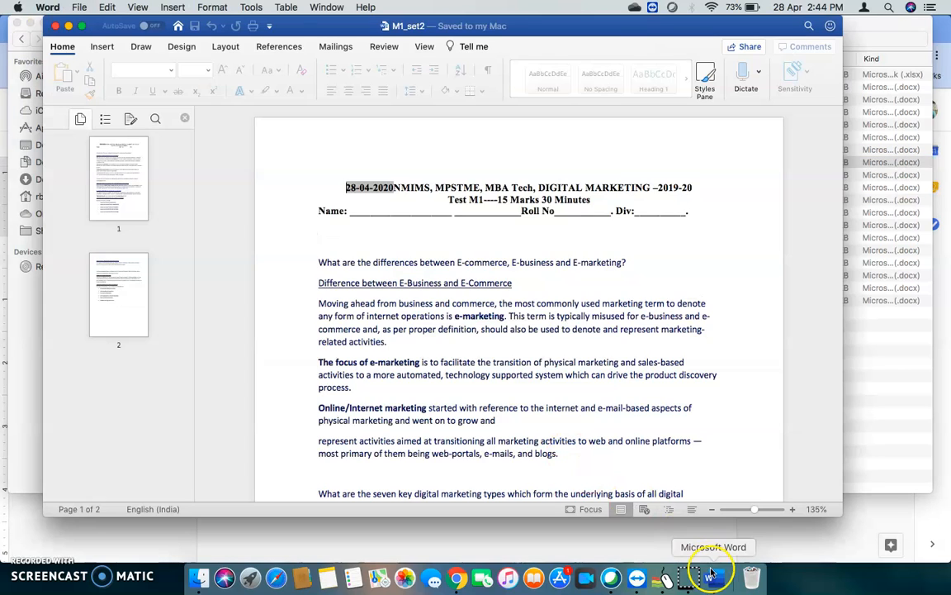
{"action": "scroll", "coordinate": [554, 400], "scroll_direction": "down", "scroll_amount": 5}
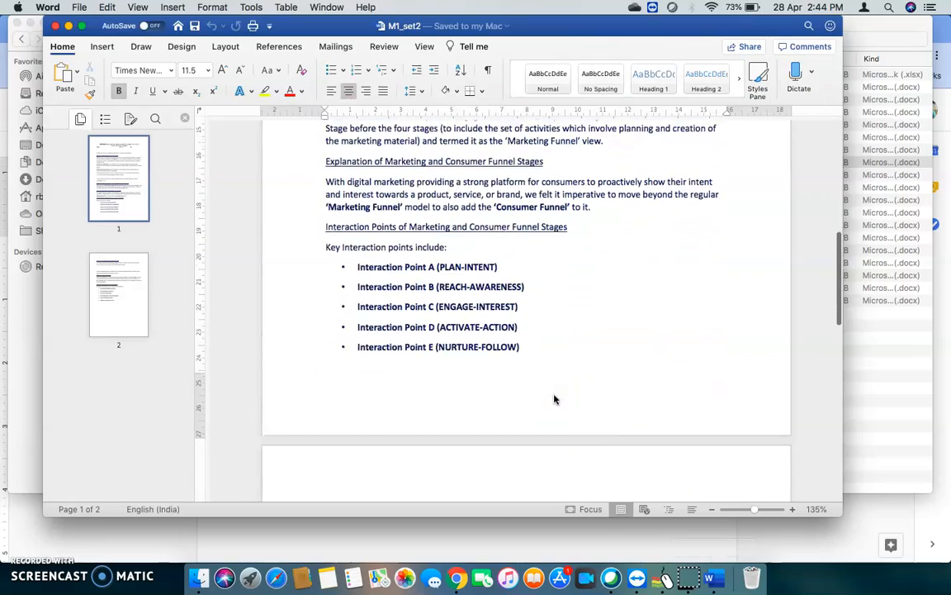
{"action": "scroll", "coordinate": [554, 400], "scroll_direction": "down", "scroll_amount": 7}
{"action": "scroll", "coordinate": [554, 400], "scroll_direction": "up", "scroll_amount": 10}
{"action": "scroll", "coordinate": [554, 400], "scroll_direction": "up", "scroll_amount": 3}
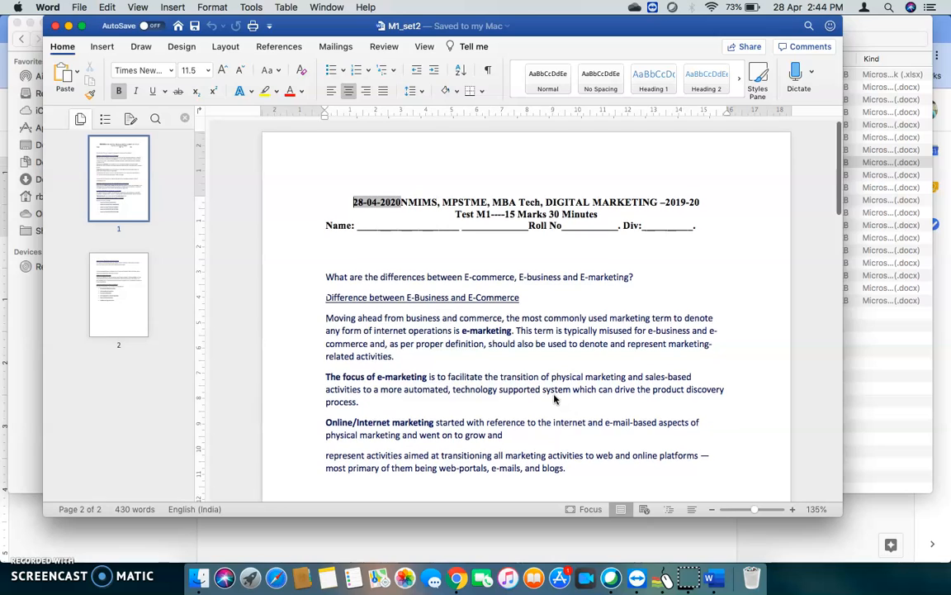
{"action": "left_click", "coordinate": [328, 278]}
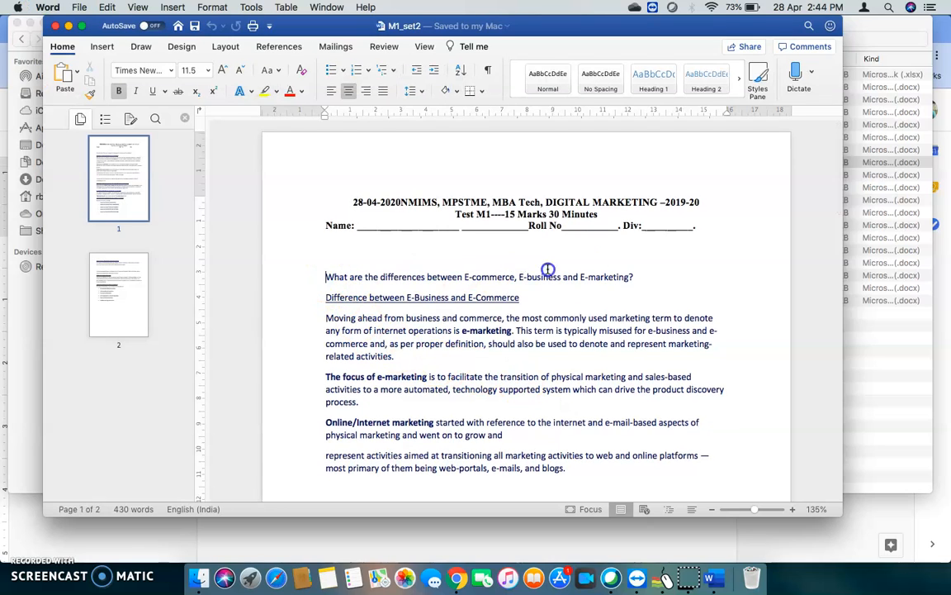
{"action": "left_click", "coordinate": [648, 275], "text": "shift"}
{"action": "key", "text": "super+c"}
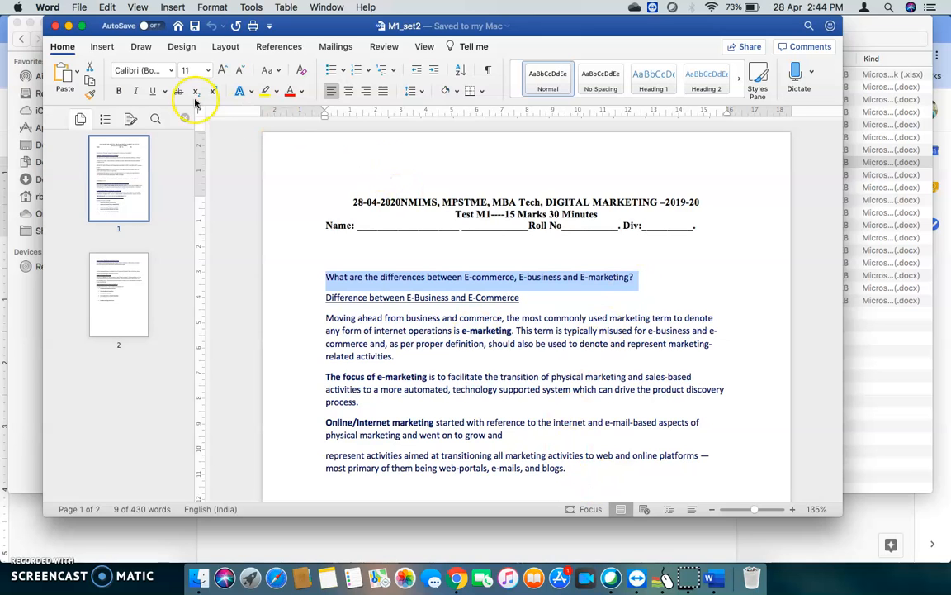
Return to the blank Google Docs attachment, paste the copied question into it, and close the document.
{"action": "left_click", "coordinate": [70, 26]}
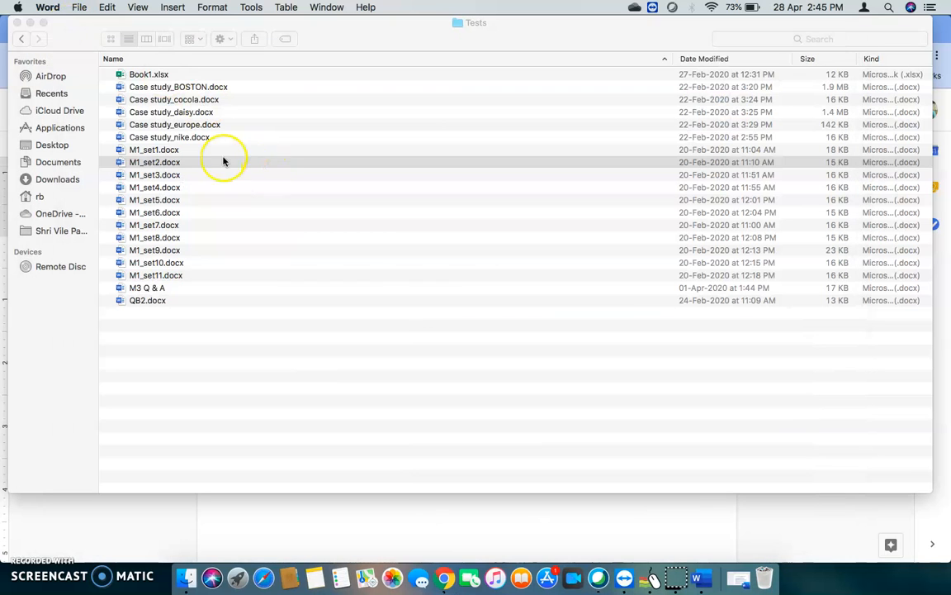
{"action": "left_click", "coordinate": [31, 23]}
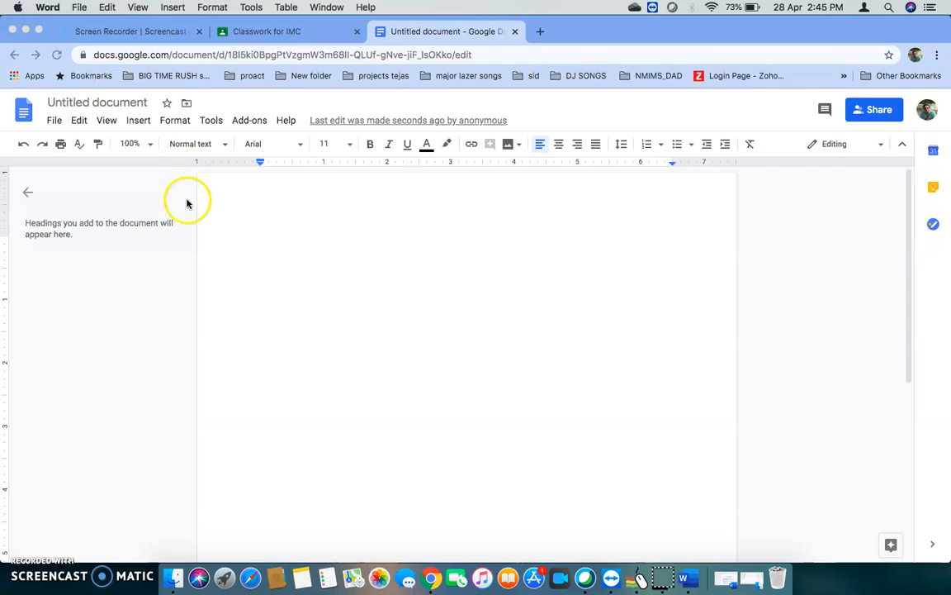
{"action": "left_click", "coordinate": [305, 269]}
{"action": "key", "text": "super+v"}
{"action": "left_click", "coordinate": [34, 533]}
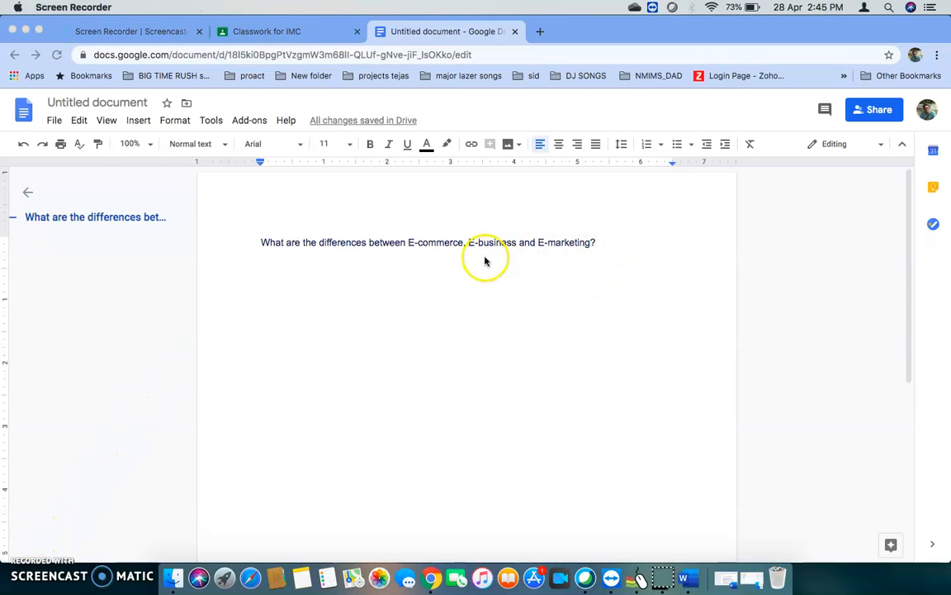
{"action": "left_click", "coordinate": [607, 246]}
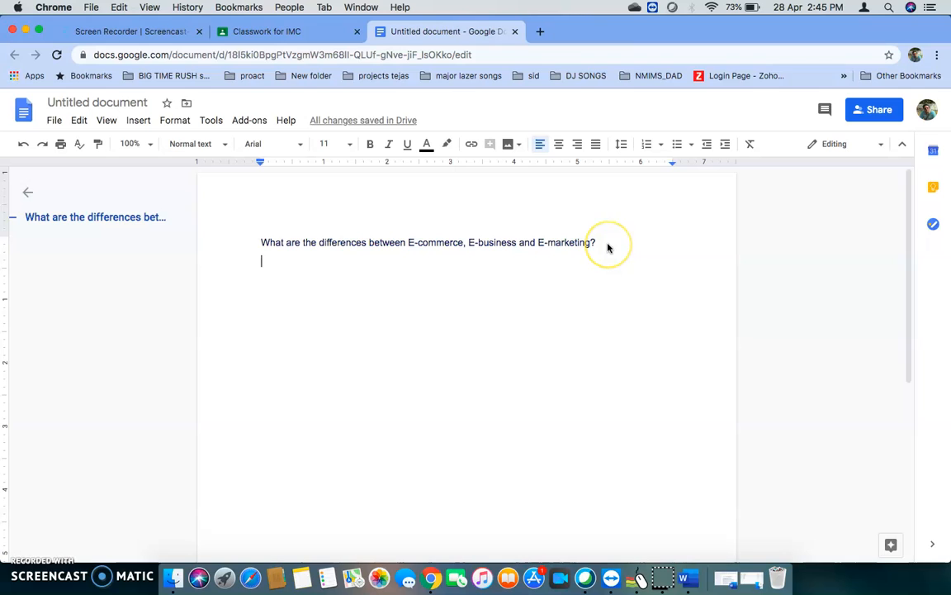
{"action": "left_click", "coordinate": [515, 32]}
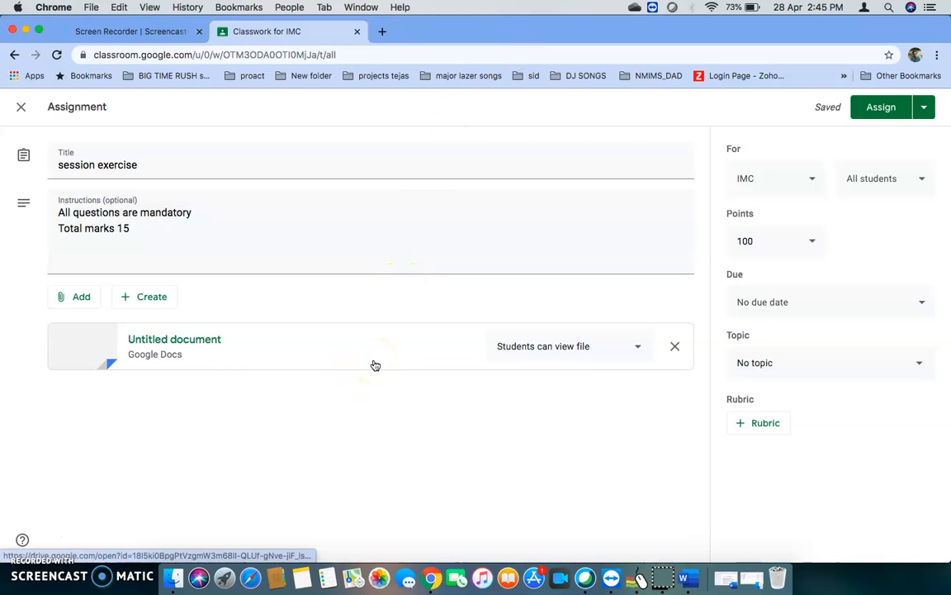
{"action": "left_click", "coordinate": [888, 110]}
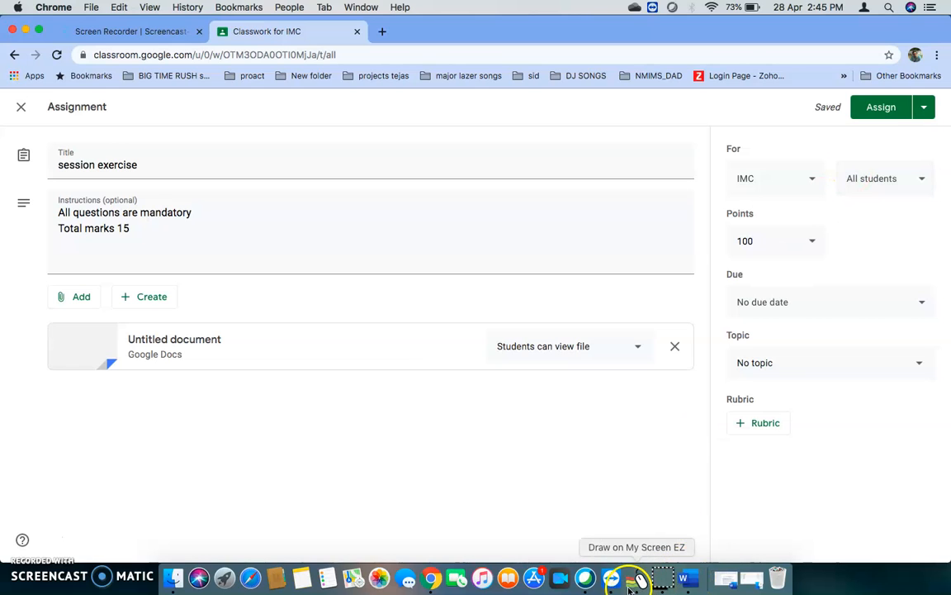
{"action": "left_click", "coordinate": [663, 574]}
{"action": "mouse_move", "coordinate": [930, 127]}
{"action": "left_mouse_down"}
{"action": "mouse_move", "coordinate": [825, 183]}
{"action": "mouse_move", "coordinate": [928, 131]}
{"action": "left_mouse_up"}
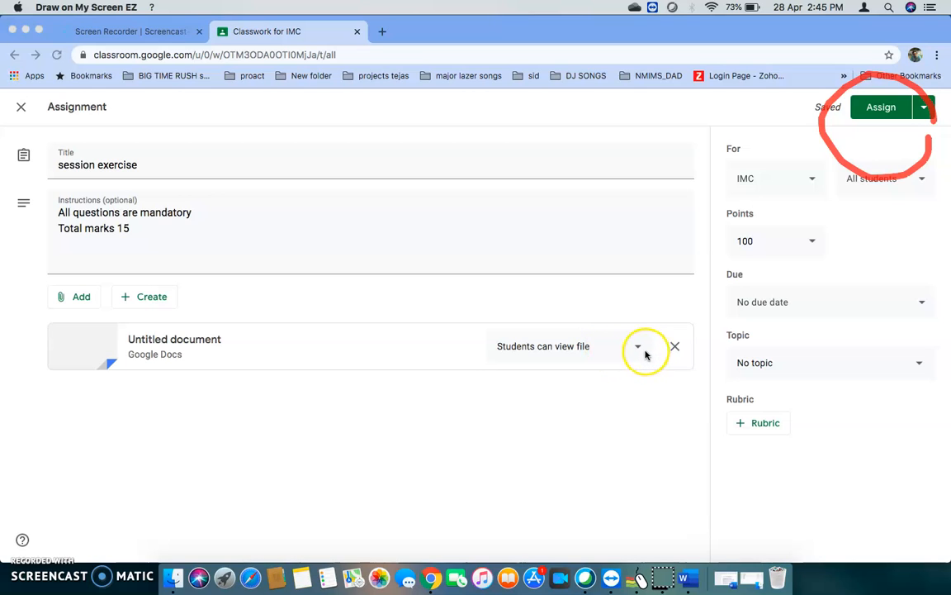
{"action": "mouse_move", "coordinate": [626, 377]}
{"action": "left_mouse_down"}
{"action": "mouse_move", "coordinate": [518, 297]}
{"action": "mouse_move", "coordinate": [626, 367]}
{"action": "left_mouse_up"}
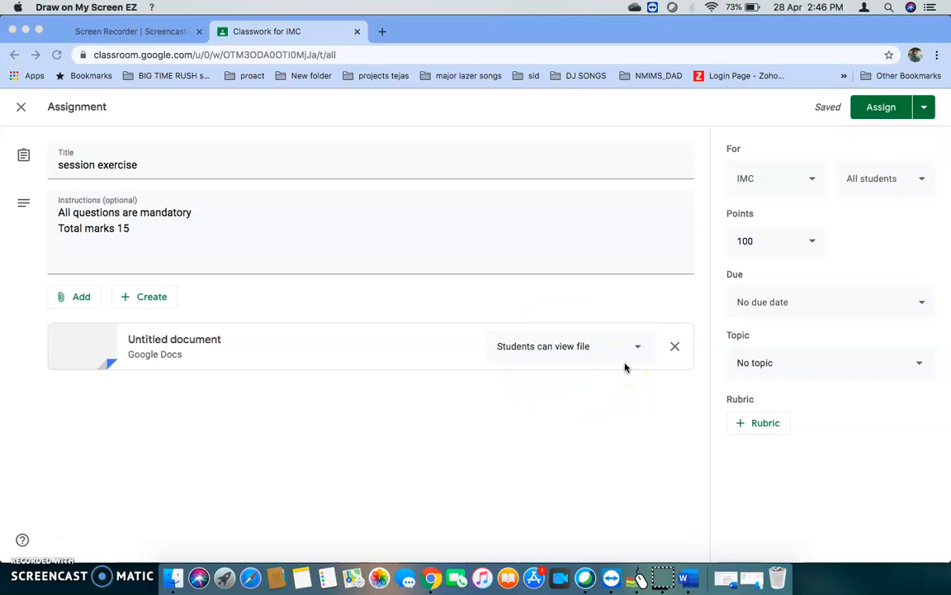
Set the Google Docs attachment's student access to "Make a copy for each student".
{"action": "left_click", "coordinate": [636, 348]}
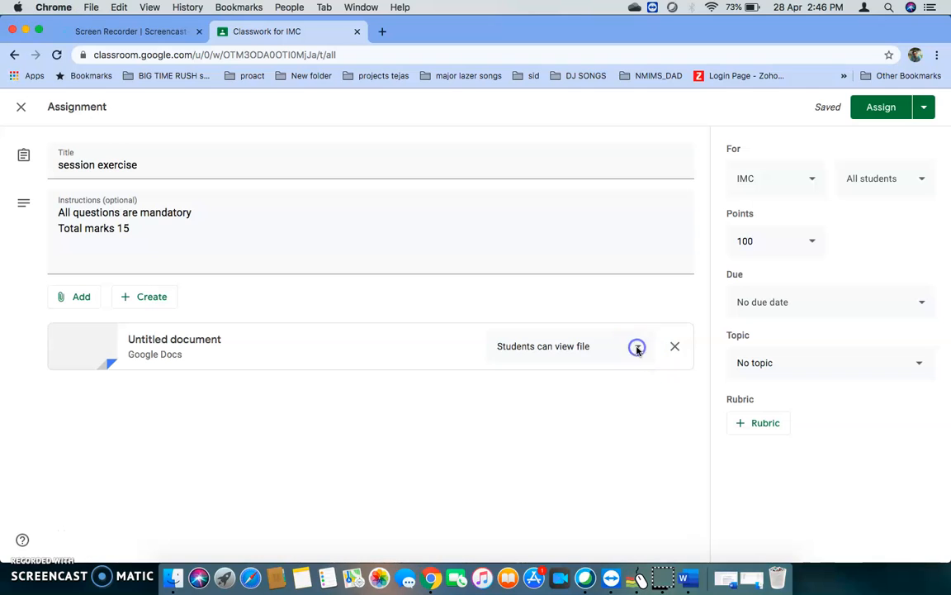
{"action": "left_click", "coordinate": [636, 347]}
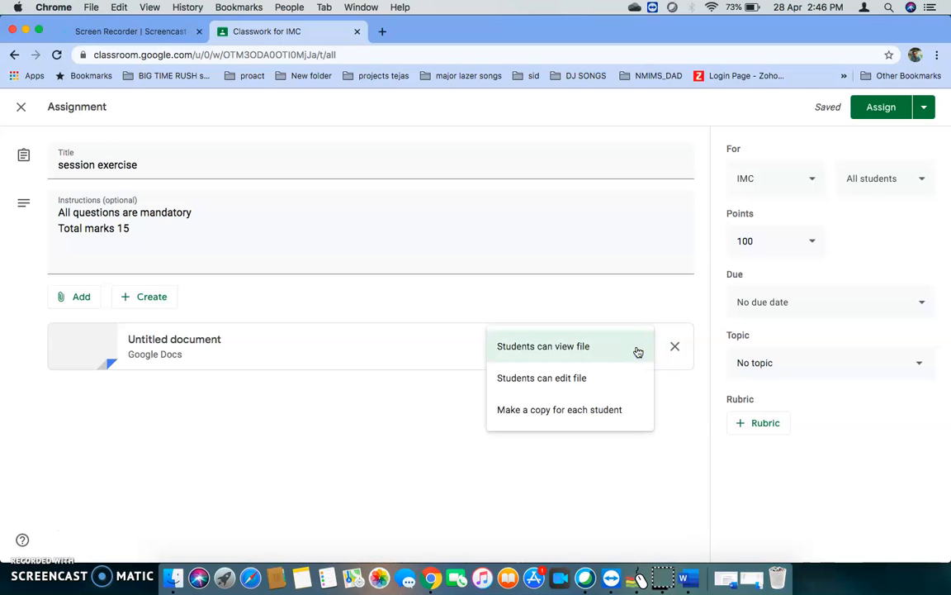
{"action": "left_click", "coordinate": [575, 410]}
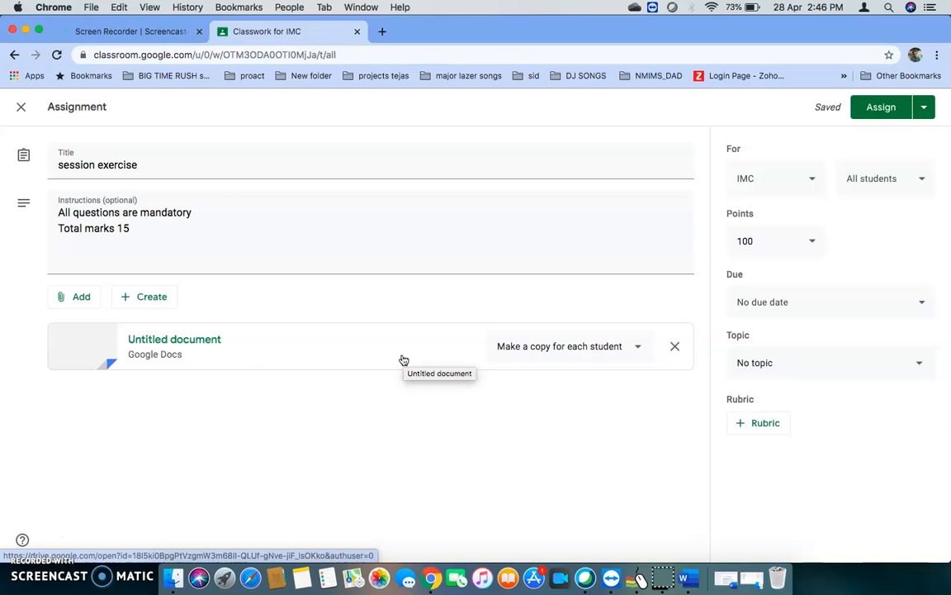
Open the attached Google Docs document from the assignment and rename it "M1 Test".
{"action": "left_click", "coordinate": [191, 354]}
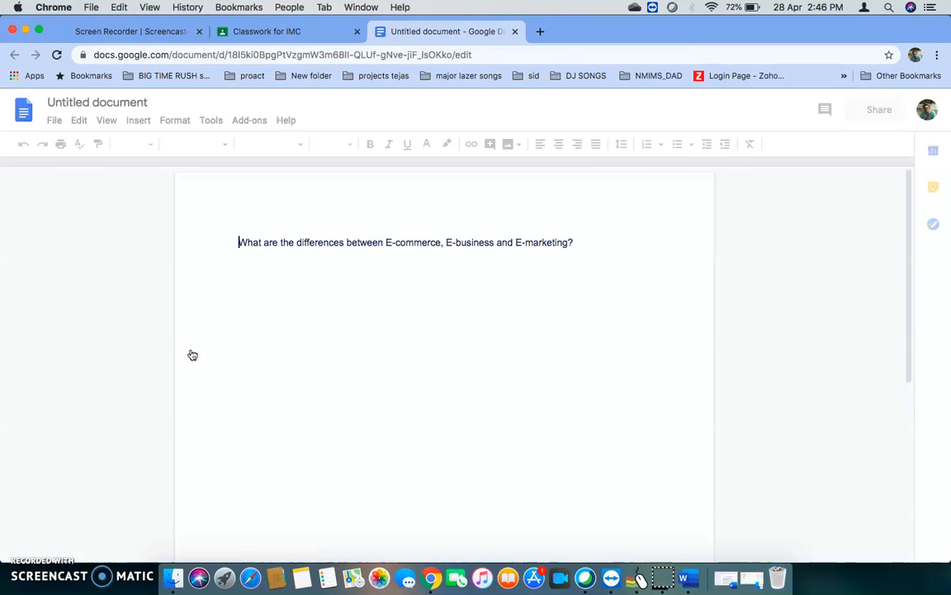
{"action": "left_click", "coordinate": [136, 102]}
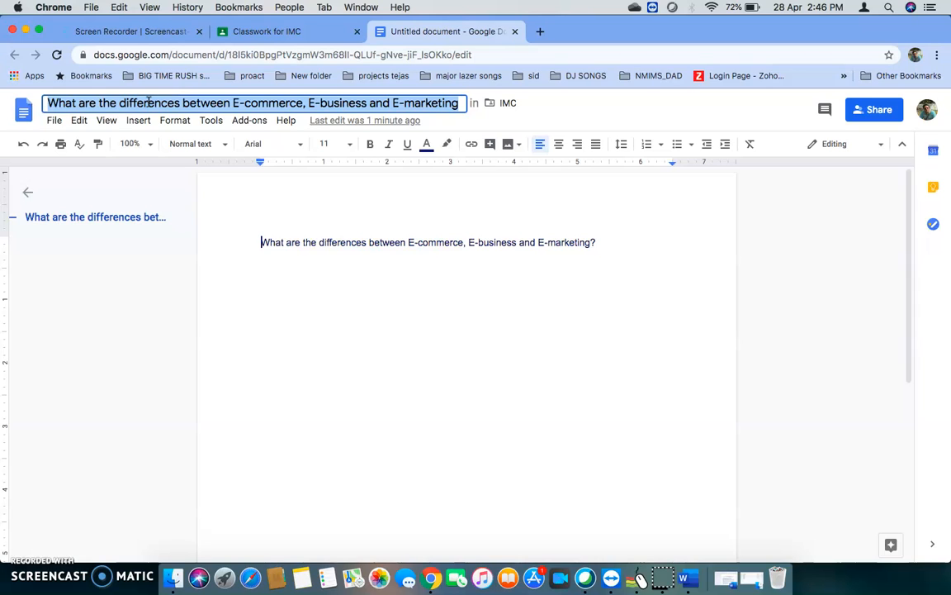
{"action": "type", "text": "M1 Test"}
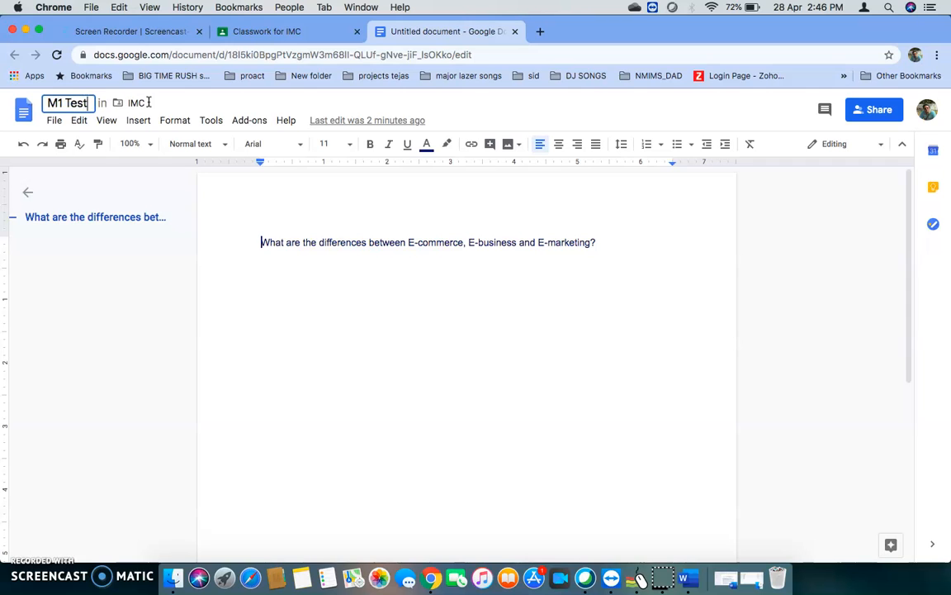
{"action": "left_click", "coordinate": [283, 216]}
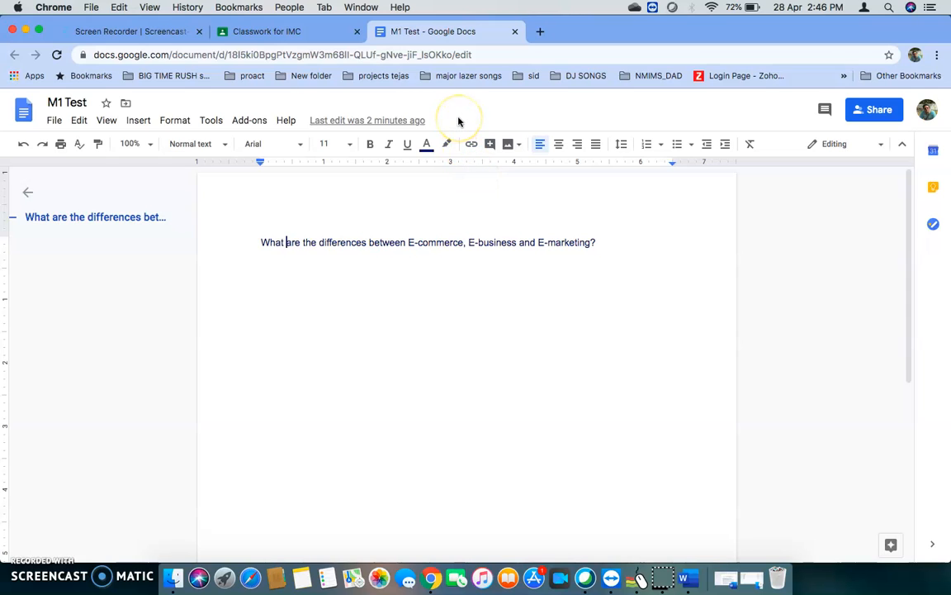
Close the document and assign the session exercise to all students of the IMC class.
{"action": "mouse_move", "coordinate": [459, 122]}
{"action": "left_mouse_down"}
{"action": "mouse_move", "coordinate": [314, 101]}
{"action": "mouse_move", "coordinate": [461, 122]}
{"action": "left_mouse_up"}
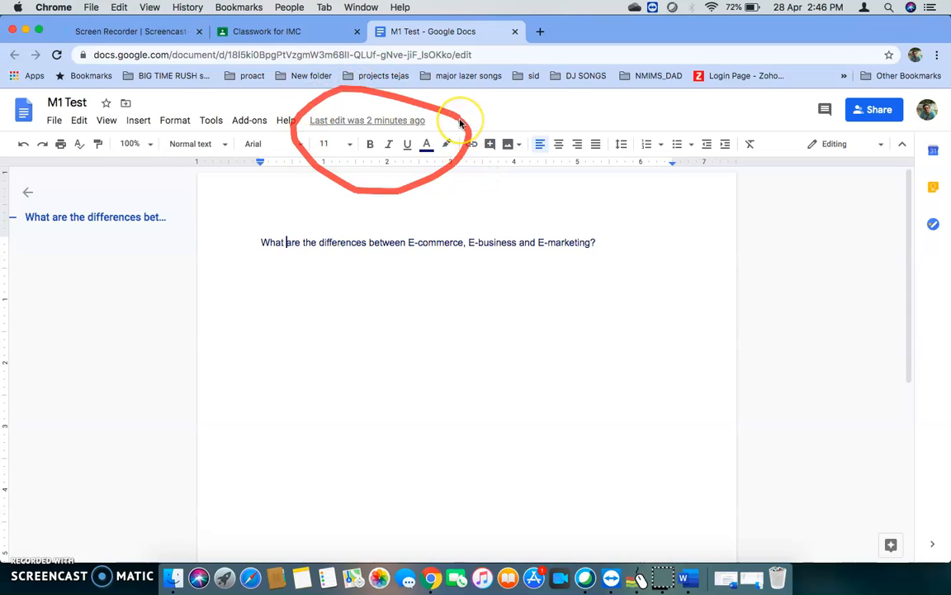
{"action": "left_click", "coordinate": [515, 33]}
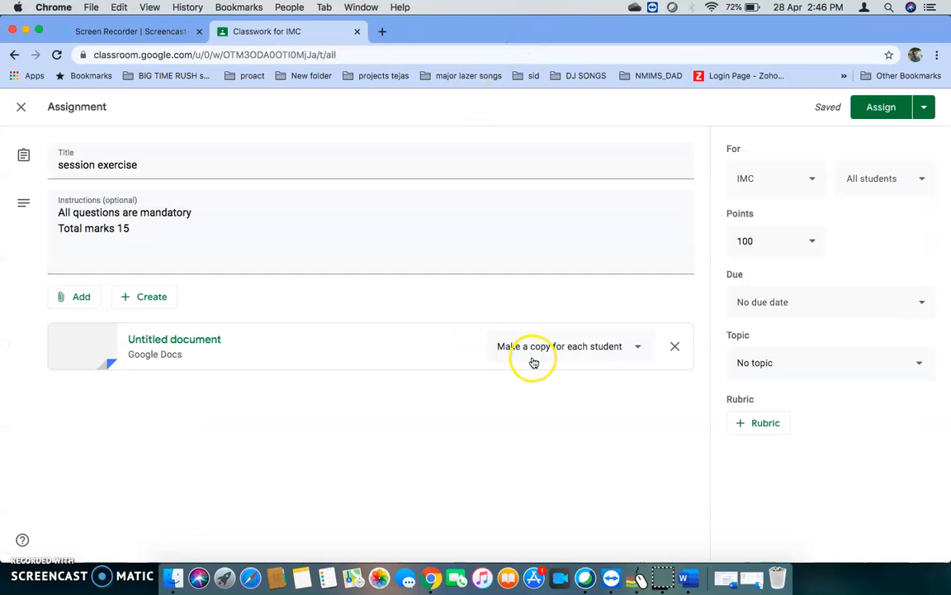
{"action": "left_click", "coordinate": [872, 110]}
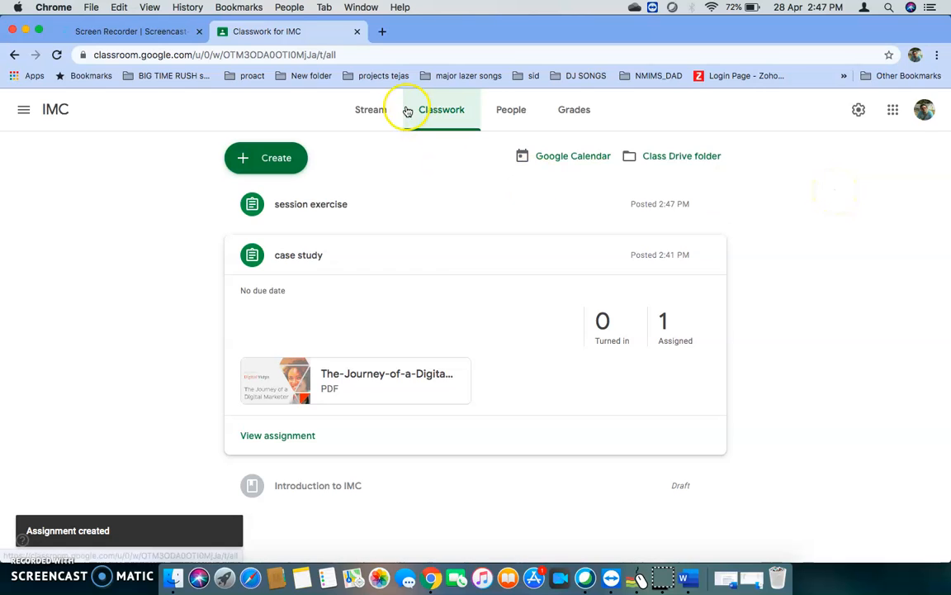
Switch to the student's Google account in a new browser tab and open the IMC class in Google Classroom.
{"action": "left_click", "coordinate": [384, 35]}
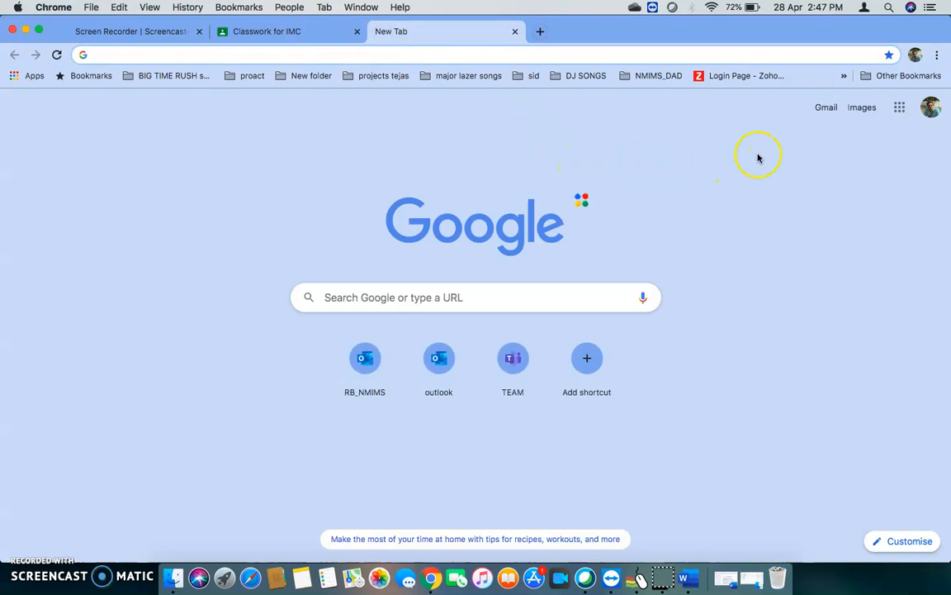
{"action": "left_click", "coordinate": [931, 107]}
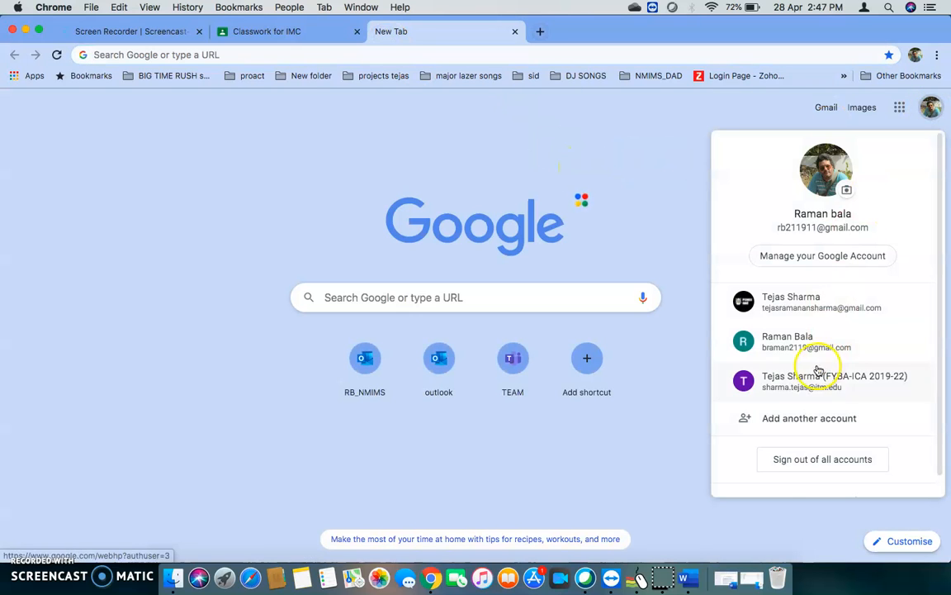
{"action": "left_click", "coordinate": [800, 346]}
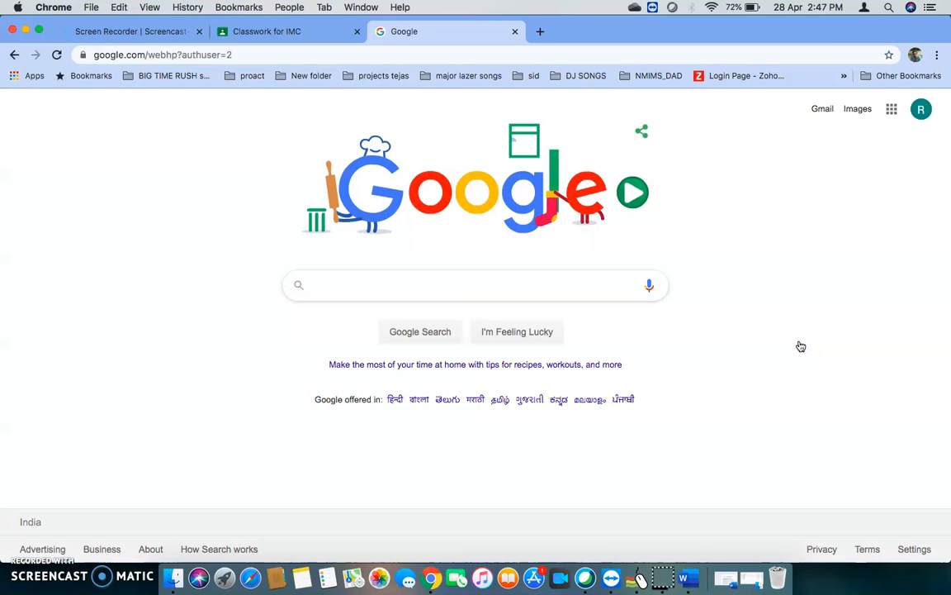
{"action": "left_click", "coordinate": [892, 109]}
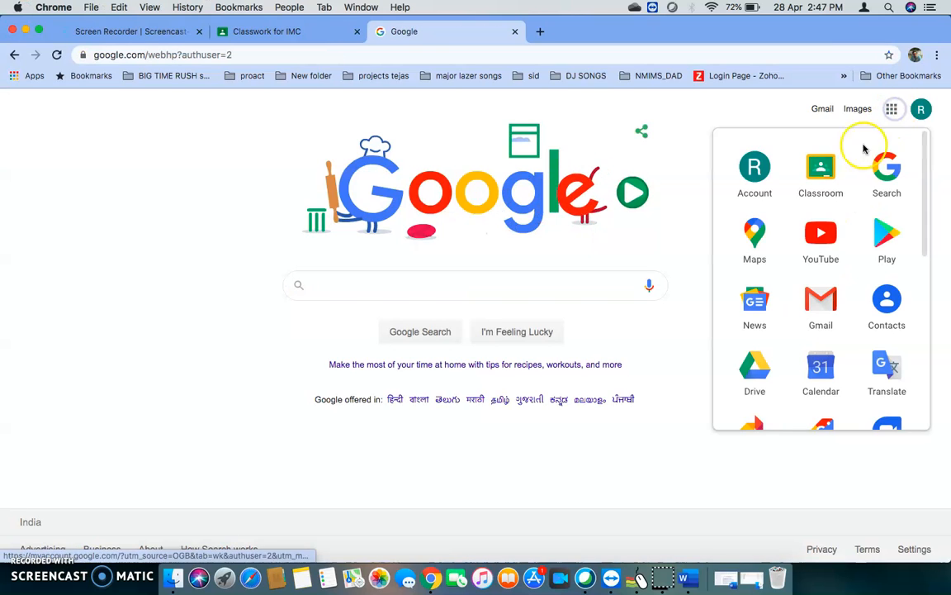
{"action": "left_click", "coordinate": [820, 171]}
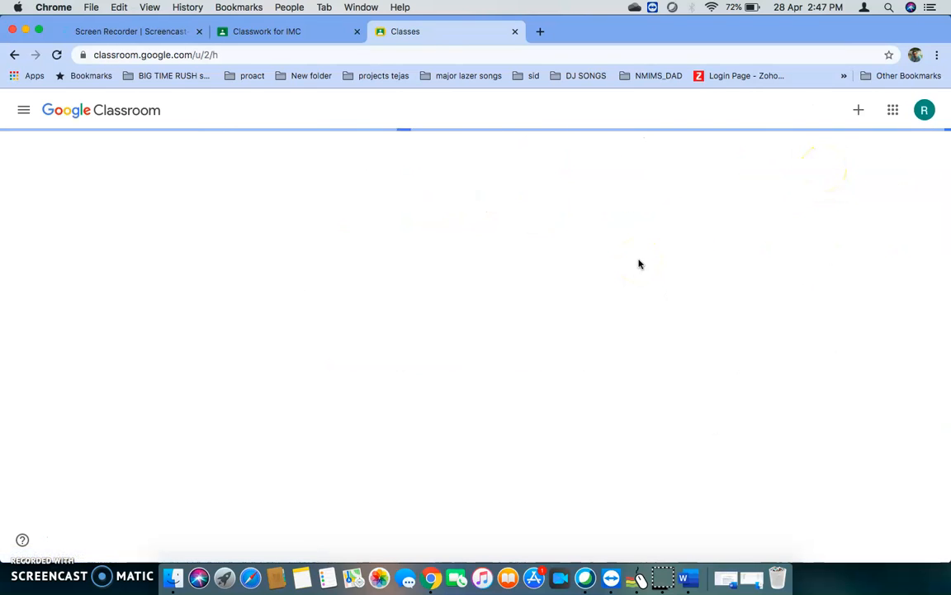
{"action": "left_click", "coordinate": [280, 270]}
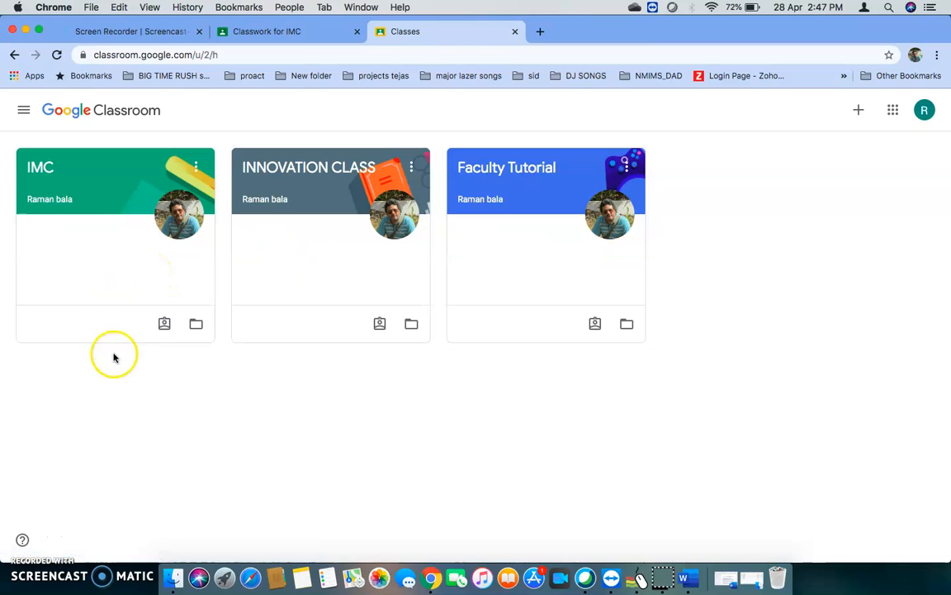
{"action": "left_click", "coordinate": [103, 213]}
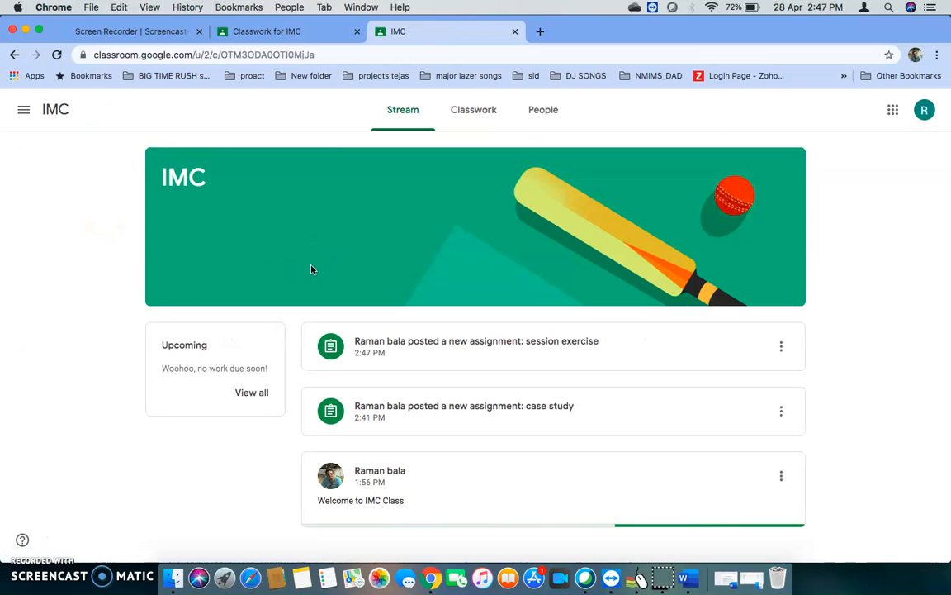
{"action": "left_click", "coordinate": [389, 360]}
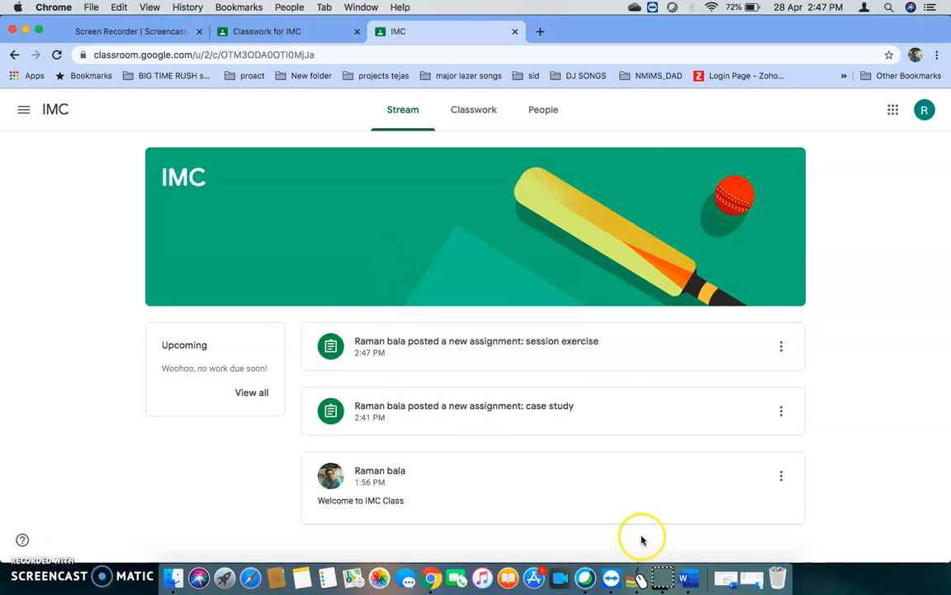
{"action": "left_click", "coordinate": [640, 578]}
{"action": "mouse_move", "coordinate": [452, 381]}
{"action": "left_mouse_down"}
{"action": "mouse_move", "coordinate": [559, 291]}
{"action": "mouse_move", "coordinate": [304, 290]}
{"action": "mouse_move", "coordinate": [474, 382]}
{"action": "left_mouse_up"}
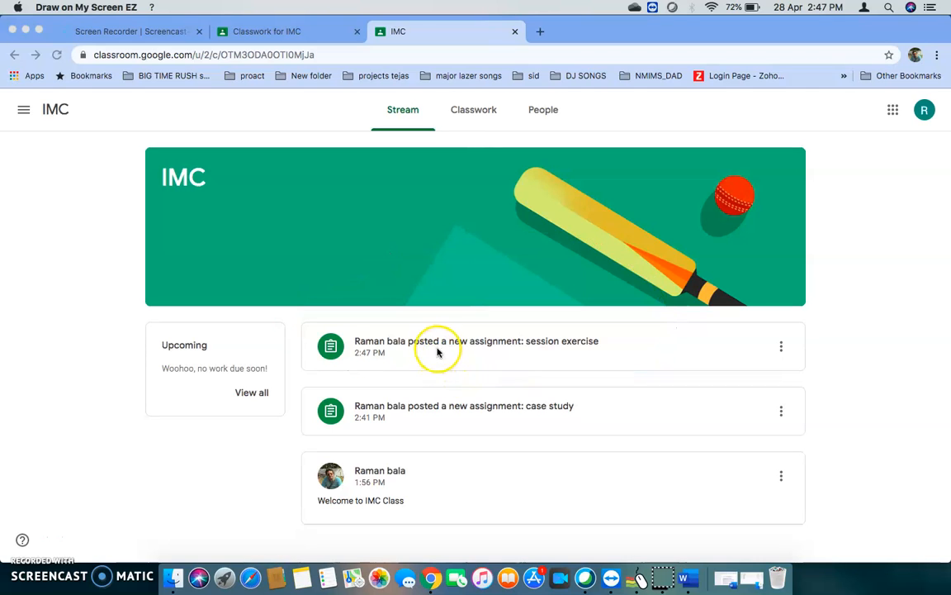
Open the session exercise assignment's details as the student and open the student's own copy of the M1 Test document.
{"action": "left_click", "coordinate": [783, 348]}
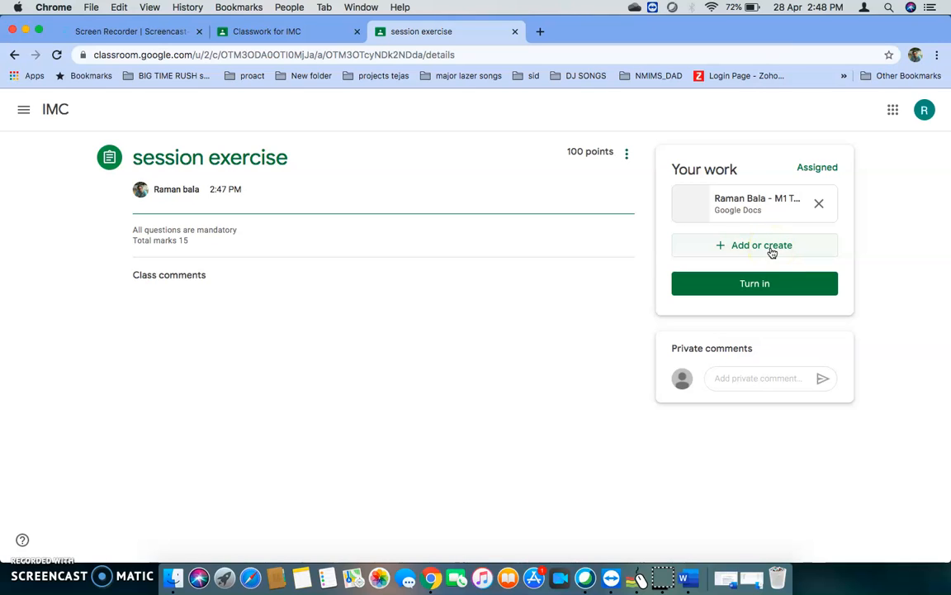
{"action": "mouse_move", "coordinate": [765, 311]}
{"action": "left_mouse_down"}
{"action": "mouse_move", "coordinate": [811, 272]}
{"action": "mouse_move", "coordinate": [737, 315]}
{"action": "mouse_move", "coordinate": [767, 313]}
{"action": "left_mouse_up"}
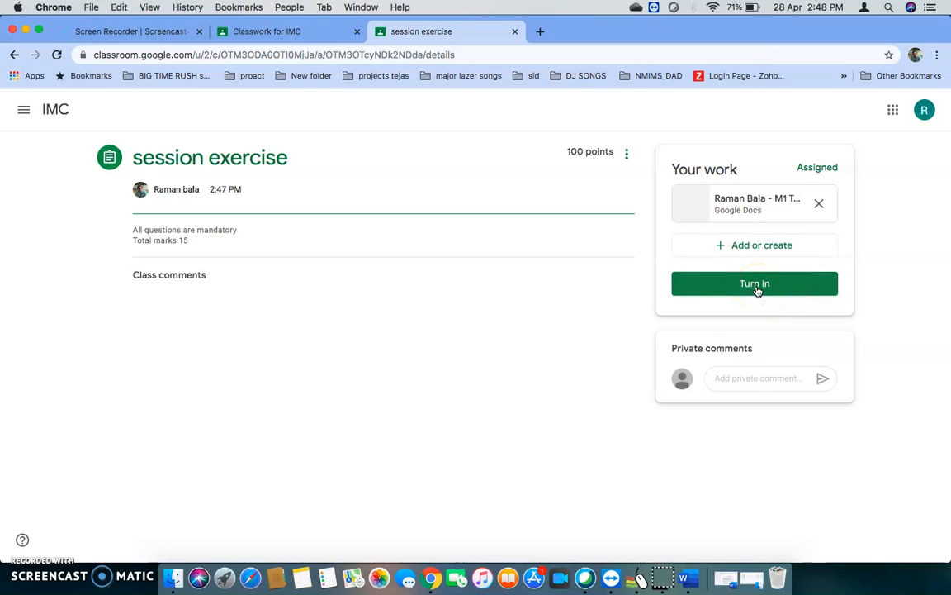
{"action": "left_click", "coordinate": [746, 205]}
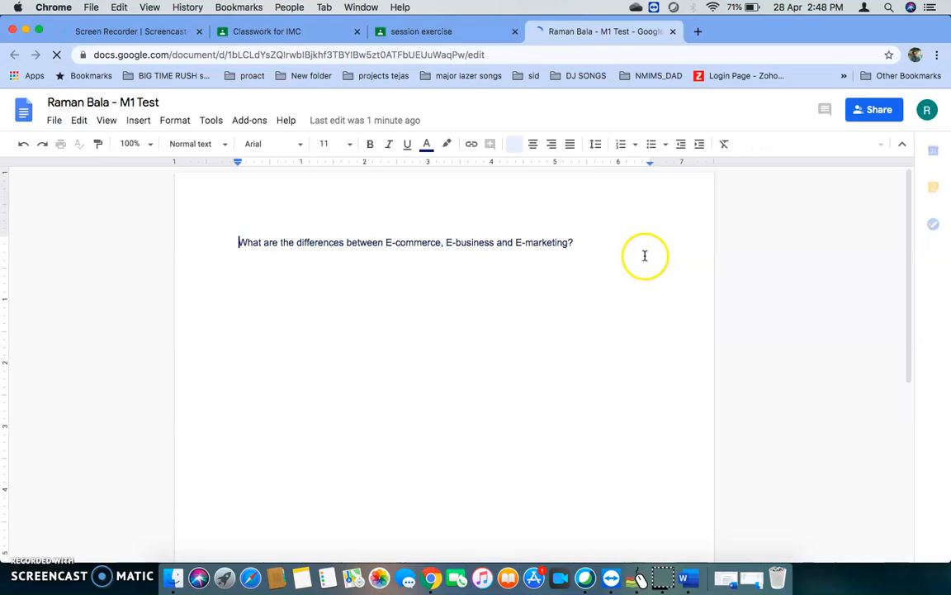
Add the answer lines "E commerce" and "E business" below the question in the student's M1 Test document.
{"action": "left_click", "coordinate": [601, 241]}
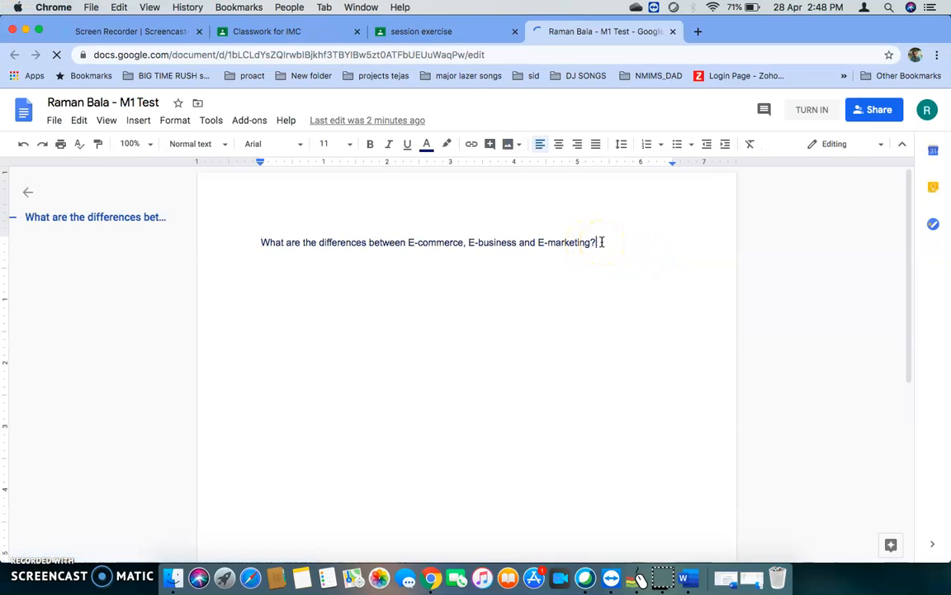
{"action": "left_click", "coordinate": [389, 182]}
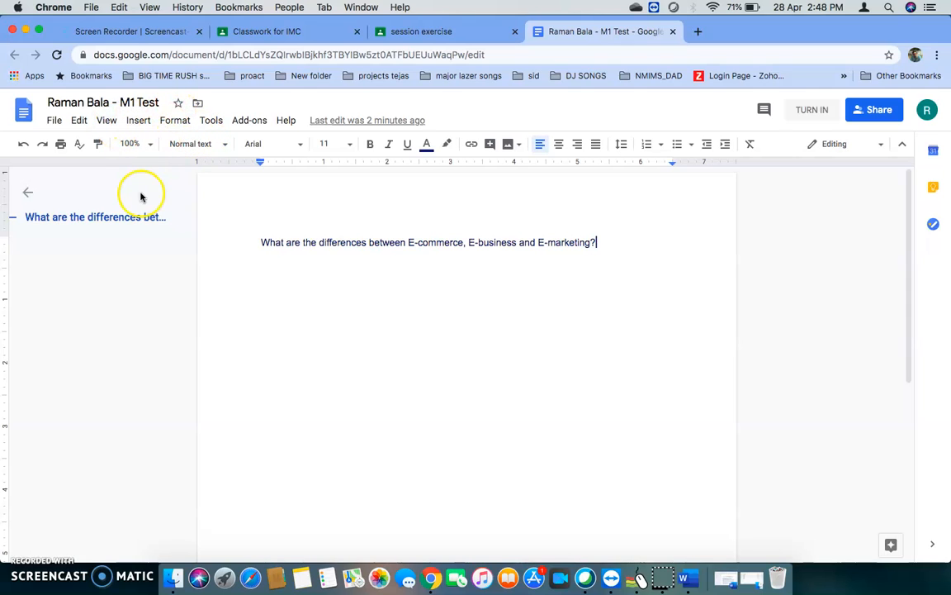
{"action": "mouse_move", "coordinate": [108, 167]}
{"action": "left_mouse_down"}
{"action": "mouse_move", "coordinate": [81, 60]}
{"action": "mouse_move", "coordinate": [85, 152]}
{"action": "mouse_move", "coordinate": [106, 165]}
{"action": "mouse_move", "coordinate": [137, 137]}
{"action": "left_mouse_up"}
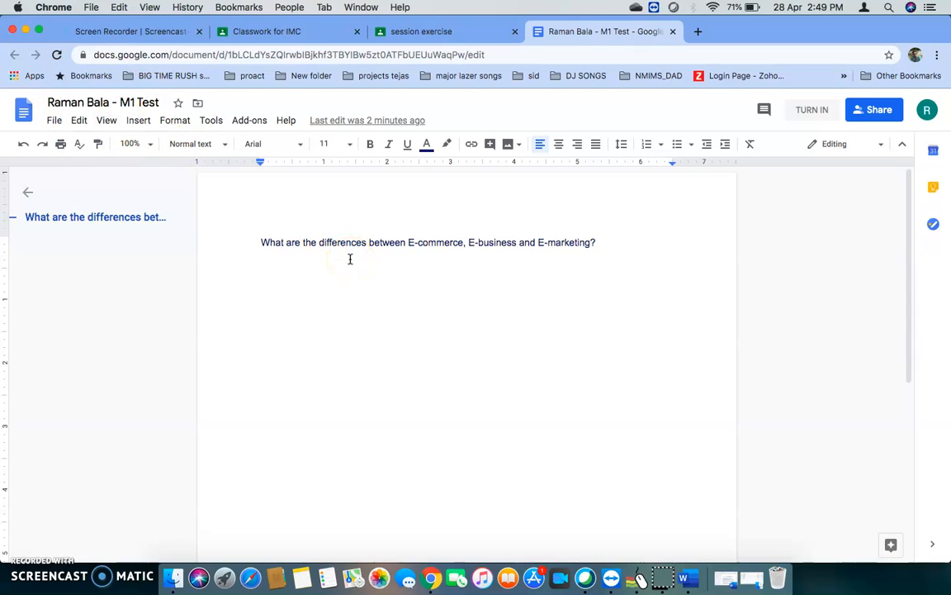
{"action": "key", "text": "Return"}
{"action": "key", "text": "Return"}
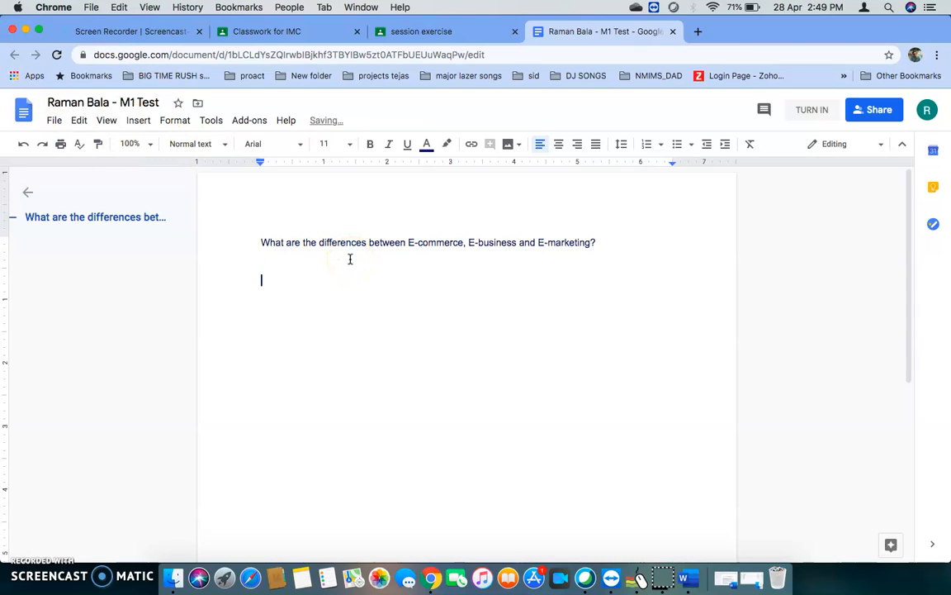
{"action": "type", "text": "E commerce"}
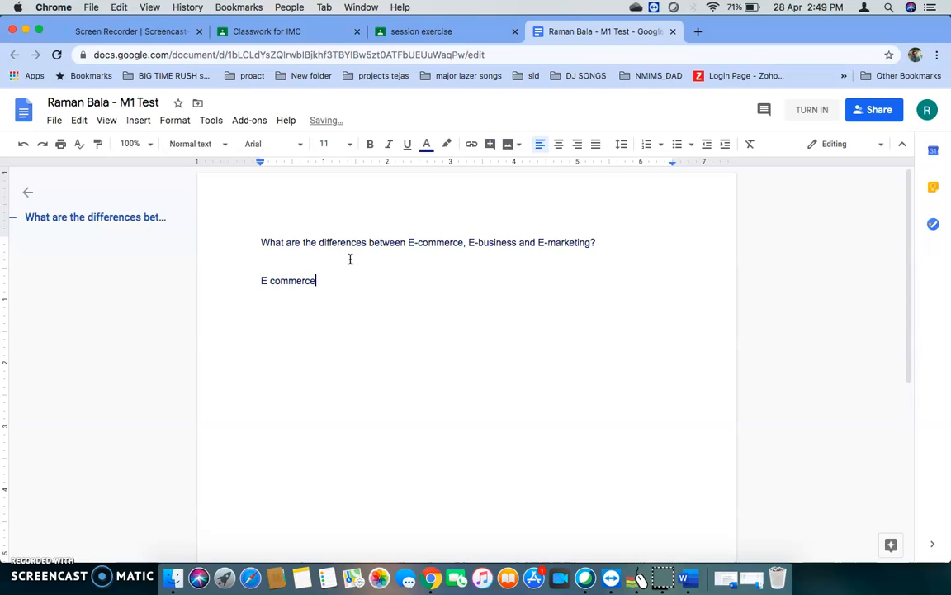
{"action": "key", "text": "Return"}
{"action": "type", "text": "E "}
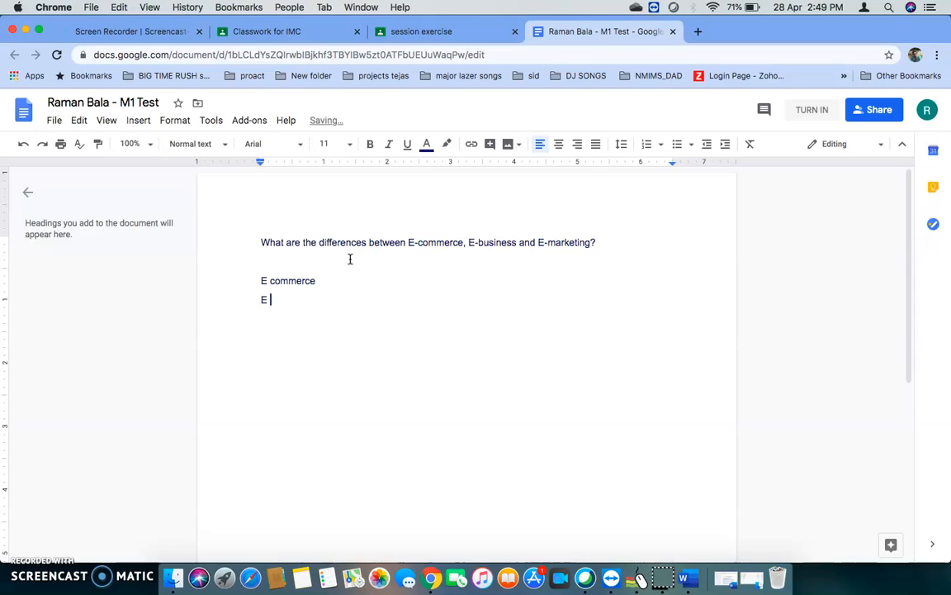
{"action": "type", "text": "business"}
Add a third answer line reading "Answeres ,m,bbnbnbbnnnb" below "E business".
{"action": "key", "text": "Return"}
{"action": "type", "text": "E"}
{"action": "key", "text": "BackSpace"}
{"action": "type", "text": "Answeres "}
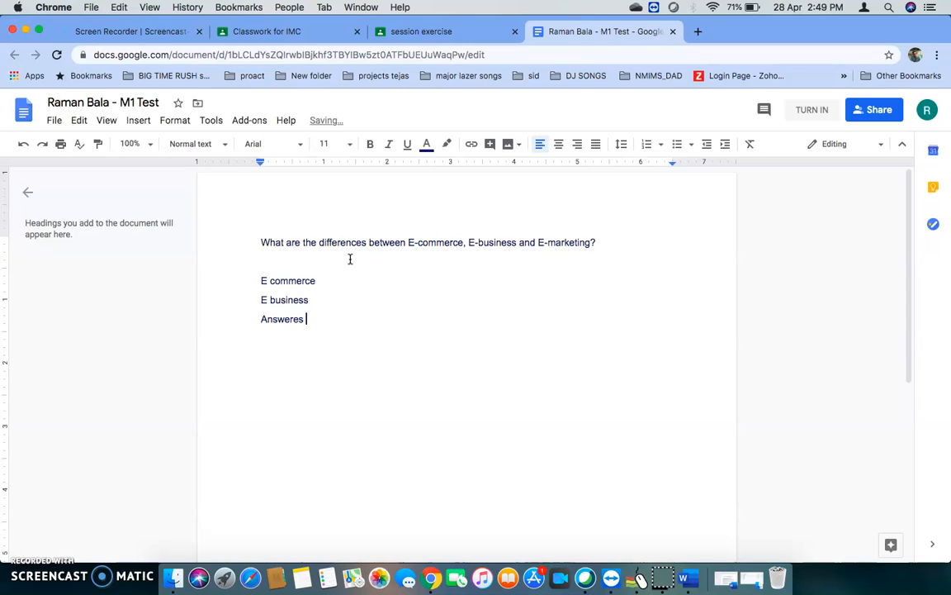
{"action": "type", "text": ",m,bbnbnbbnnnb"}
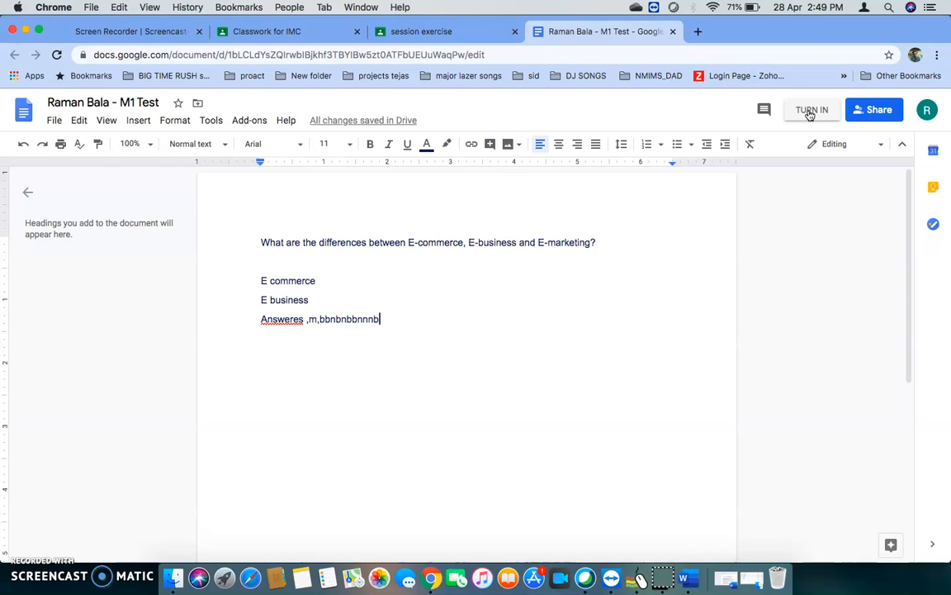
Close the document and turn in the session exercise with the M1 Test attachment as the student.
{"action": "left_click", "coordinate": [673, 32]}
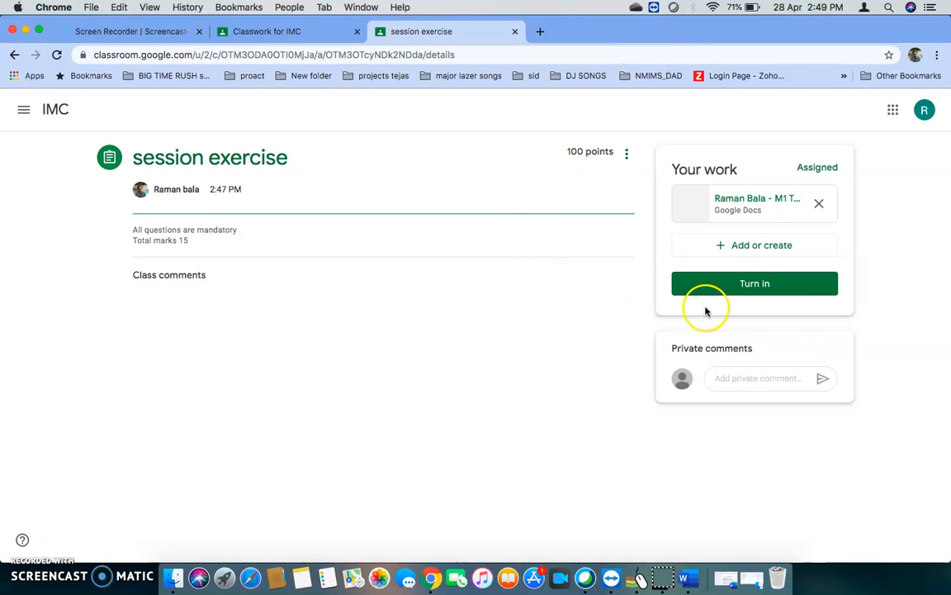
{"action": "left_click", "coordinate": [750, 290]}
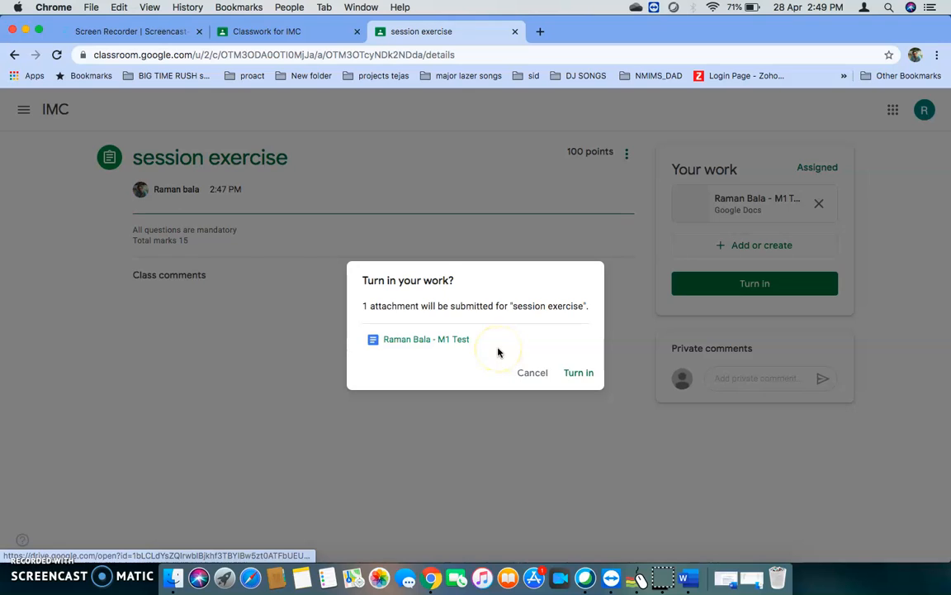
{"action": "left_click", "coordinate": [583, 376]}
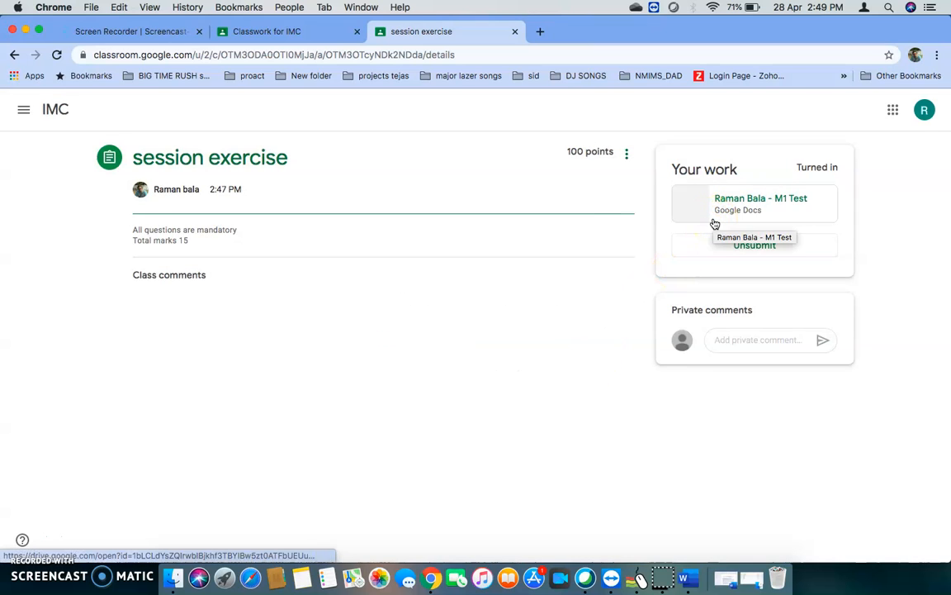
{"action": "mouse_move", "coordinate": [792, 274]}
{"action": "left_mouse_down"}
{"action": "mouse_move", "coordinate": [735, 185]}
{"action": "mouse_move", "coordinate": [765, 279]}
{"action": "mouse_move", "coordinate": [793, 274]}
{"action": "left_mouse_up"}
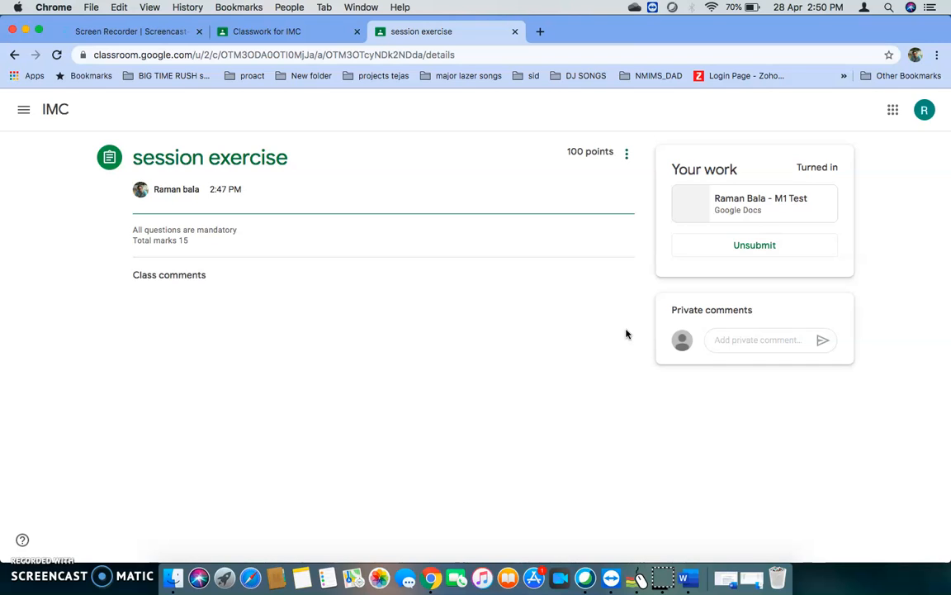
Leave the student's page and open the turned-in M1 Test from the session exercise's student work in the teacher's IMC class.
{"action": "left_click", "coordinate": [515, 32]}
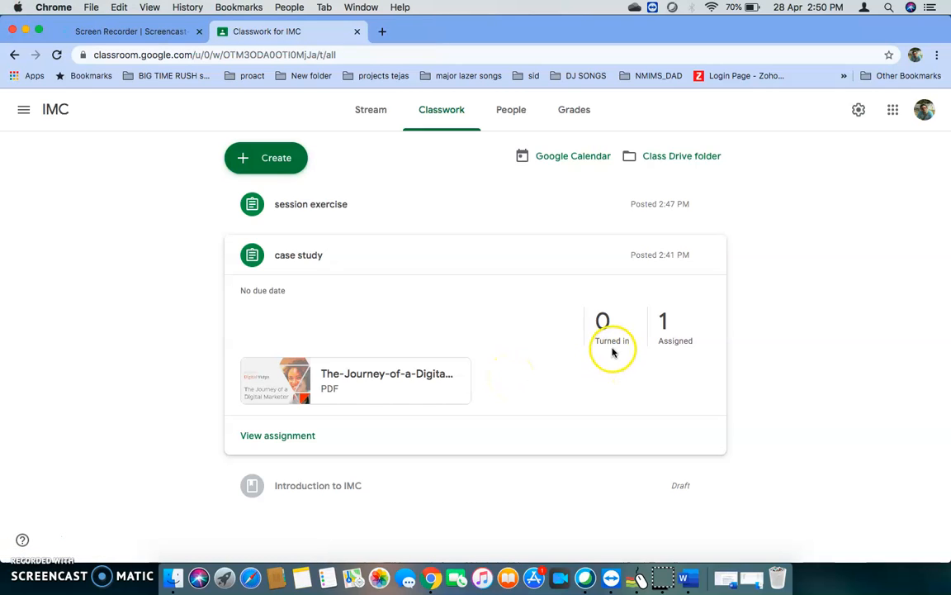
{"action": "left_click", "coordinate": [330, 205]}
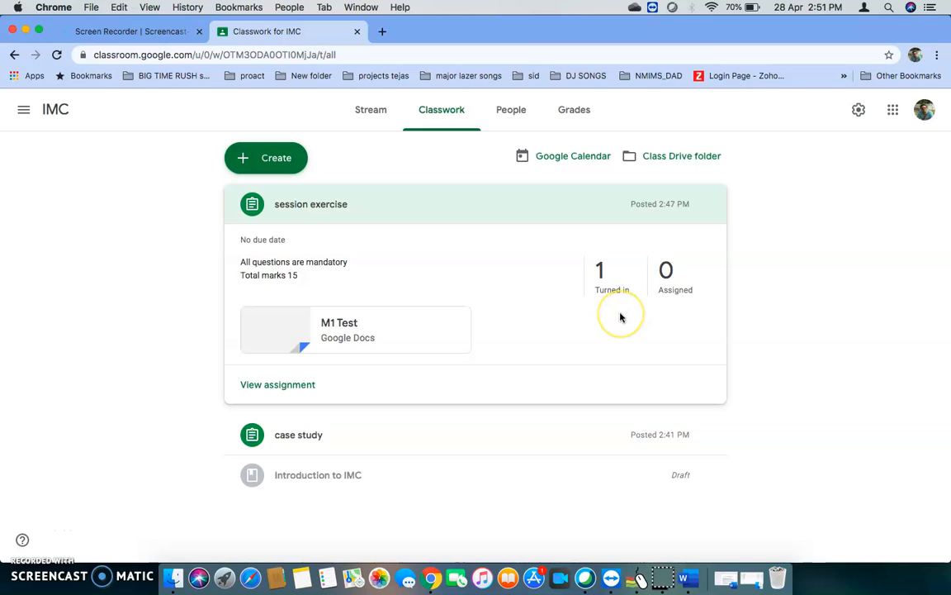
{"action": "left_click", "coordinate": [638, 578]}
{"action": "mouse_move", "coordinate": [570, 381]}
{"action": "left_mouse_down"}
{"action": "mouse_move", "coordinate": [707, 258]}
{"action": "mouse_move", "coordinate": [563, 255]}
{"action": "mouse_move", "coordinate": [636, 352]}
{"action": "left_mouse_up"}
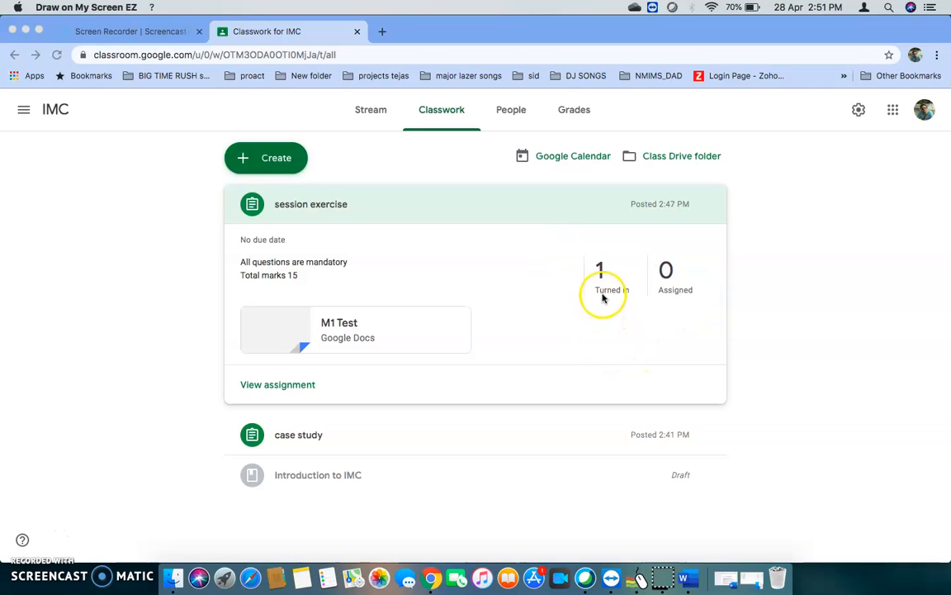
{"action": "left_click", "coordinate": [290, 387]}
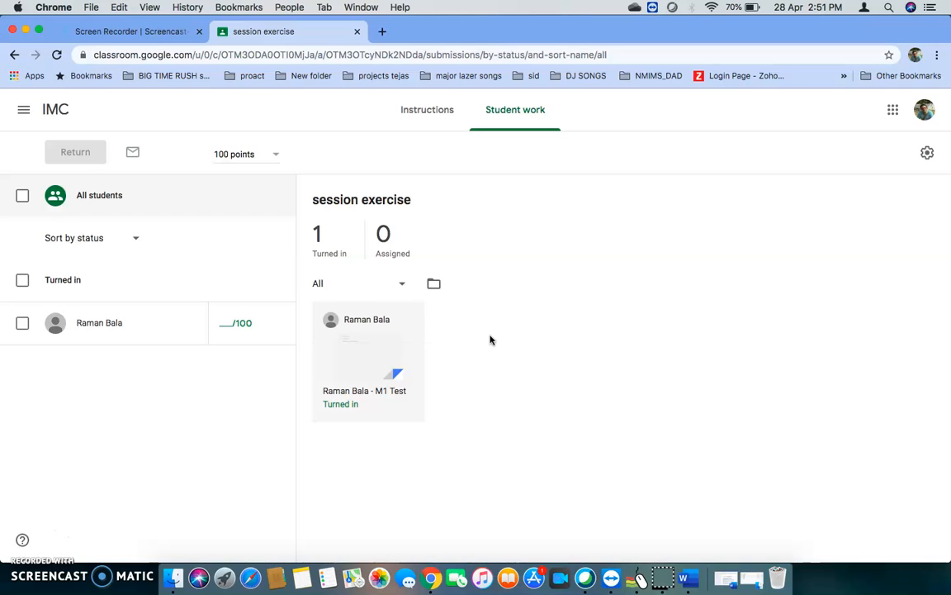
{"action": "left_click", "coordinate": [363, 357]}
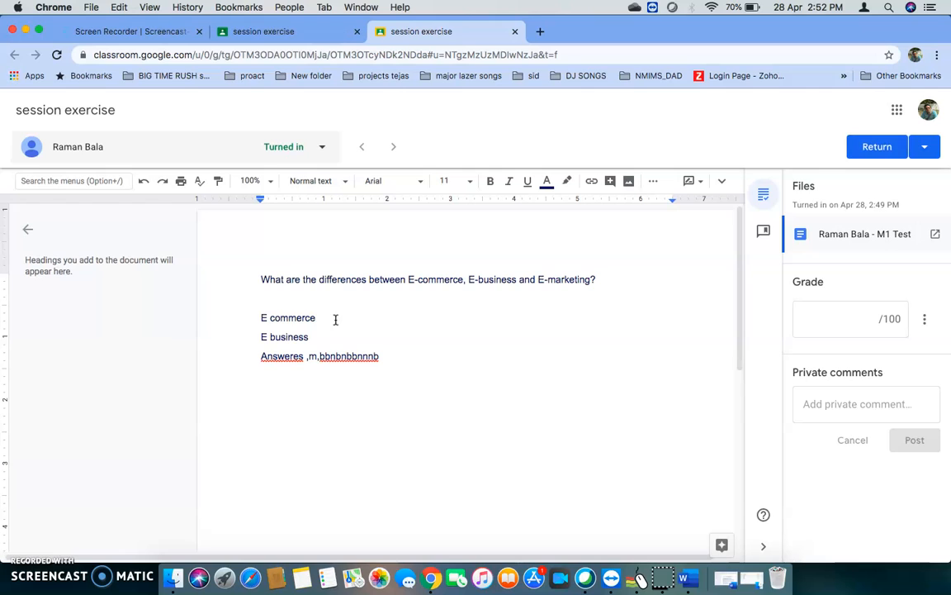
Grade the student's submission 50 out of 100.
{"action": "left_click", "coordinate": [866, 316]}
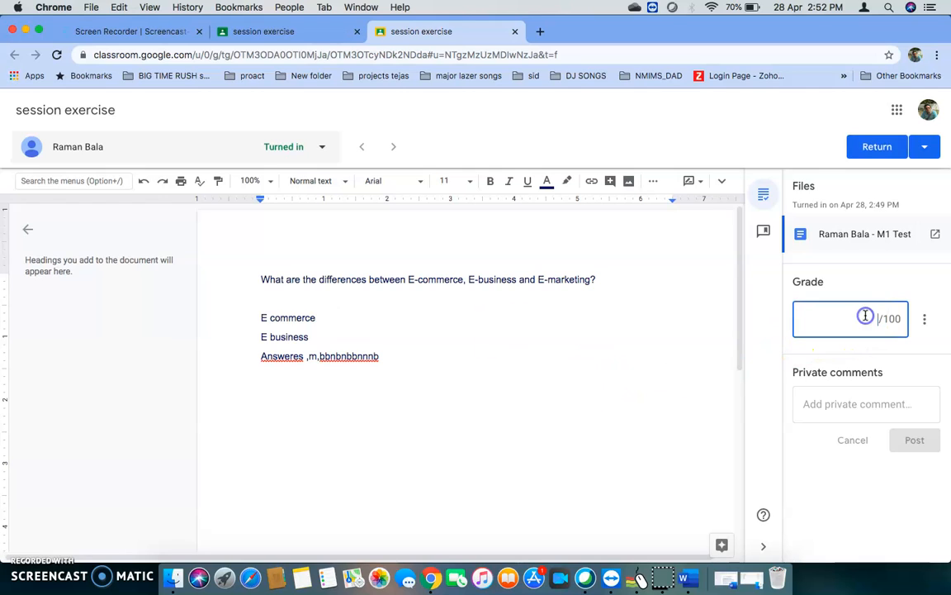
{"action": "type", "text": "50"}
{"action": "left_click", "coordinate": [389, 334]}
Insert the suggestion "pl explain....." after "E commerce" in the student's document.
{"action": "left_click", "coordinate": [328, 317]}
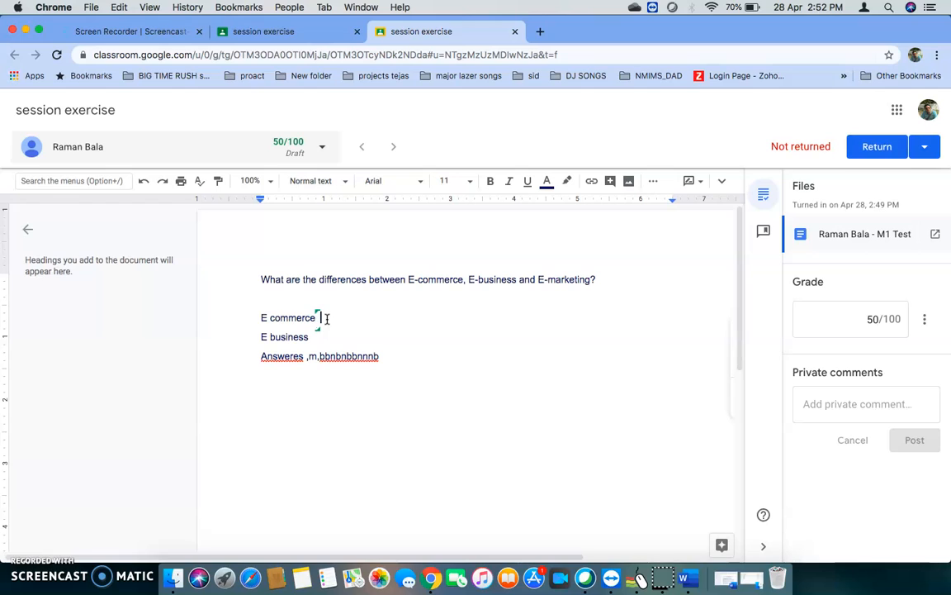
{"action": "type", "text": "paella"}
{"action": "key", "text": "BackSpace"}
{"action": "key", "text": "BackSpace"}
{"action": "key", "text": "BackSpace"}
{"action": "key", "text": "BackSpace"}
{"action": "key", "text": "BackSpace"}
{"action": "type", "text": "explain....."}
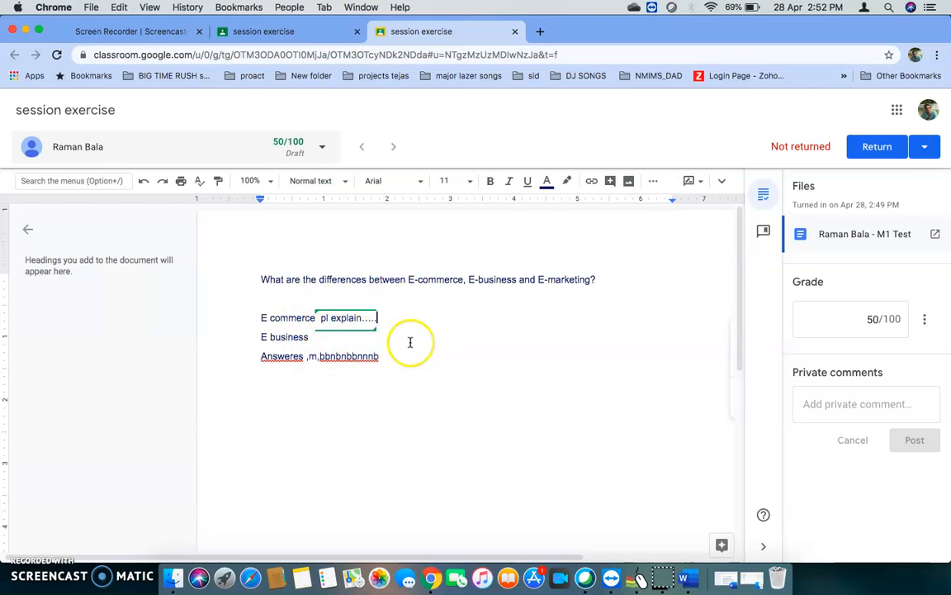
Write the private comment "need more details" for the student and try to post it.
{"action": "left_click", "coordinate": [816, 404]}
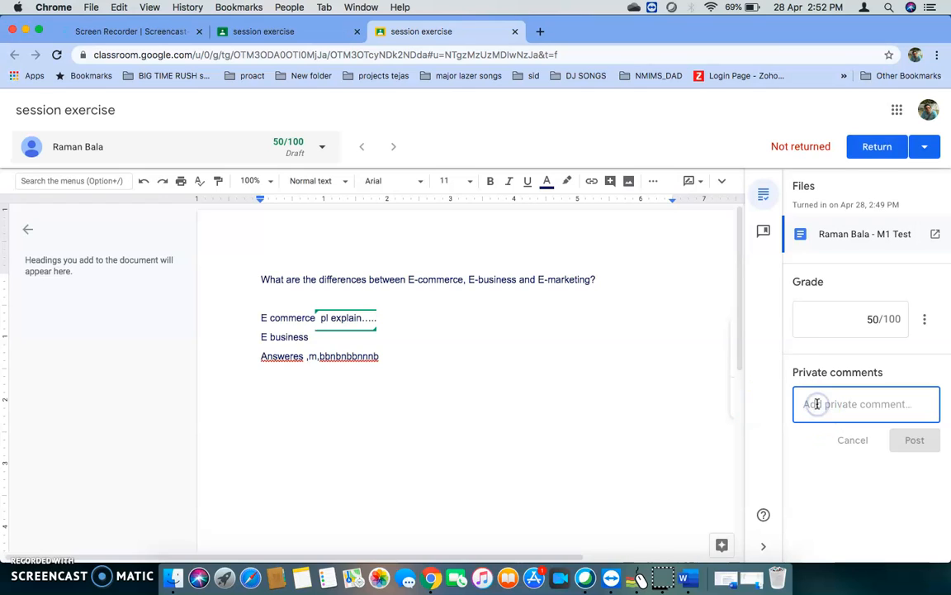
{"action": "type", "text": "need more details"}
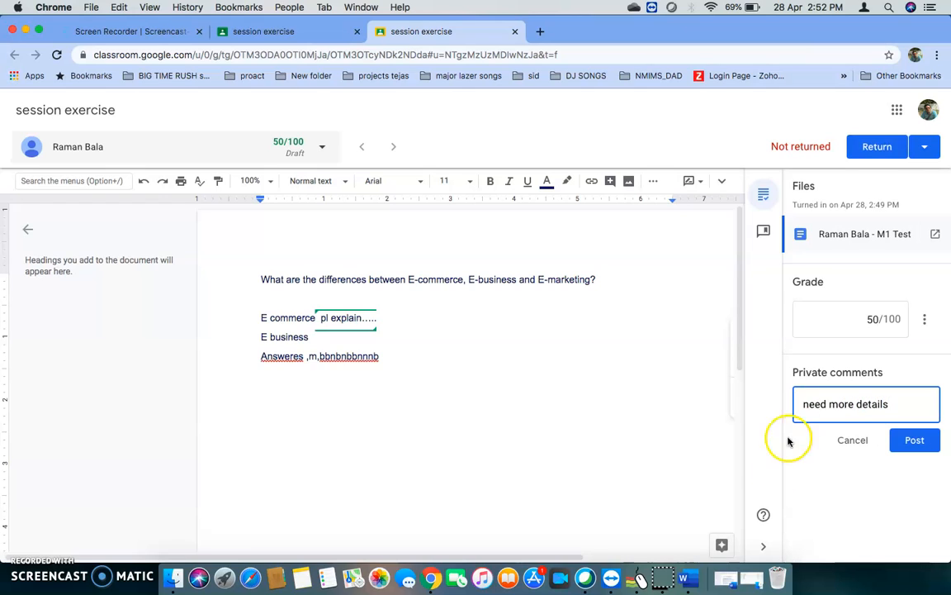
{"action": "left_click", "coordinate": [914, 442]}
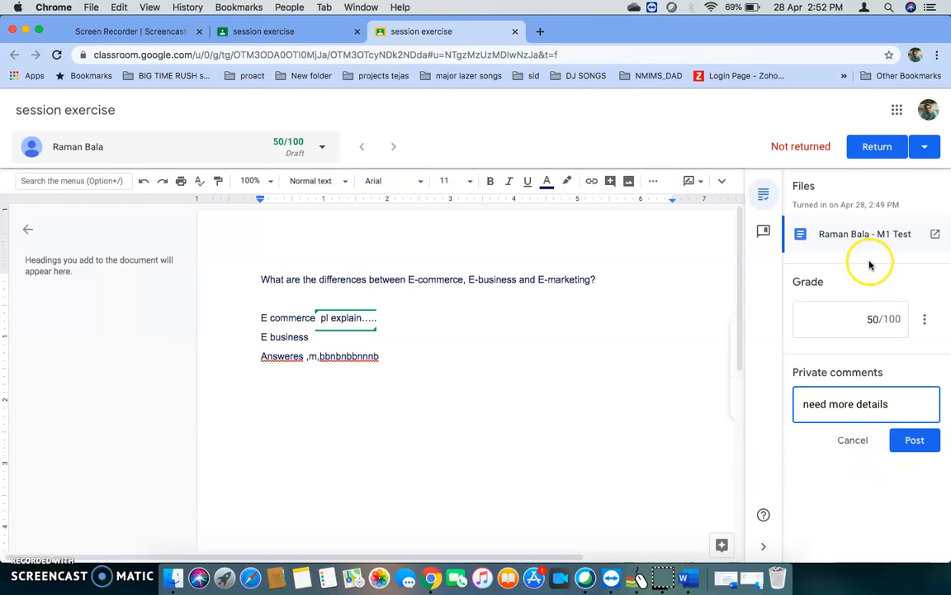
Switch to Draw on My Screen EZ, circle the Return option in red and clear the drawing.
{"action": "left_click", "coordinate": [636, 580]}
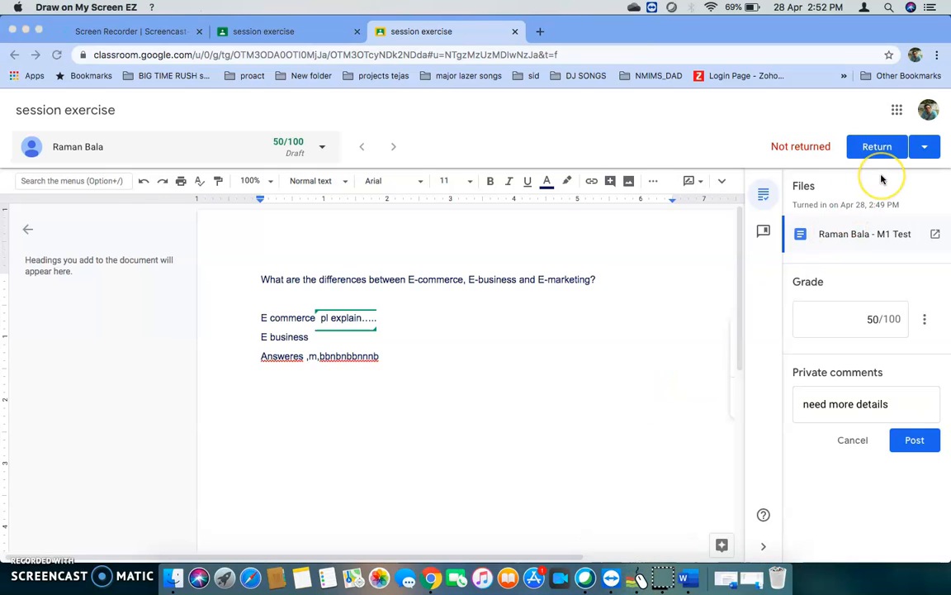
{"action": "mouse_move", "coordinate": [881, 178]}
{"action": "left_mouse_down"}
{"action": "mouse_move", "coordinate": [912, 96]}
{"action": "mouse_move", "coordinate": [880, 203]}
{"action": "left_mouse_up"}
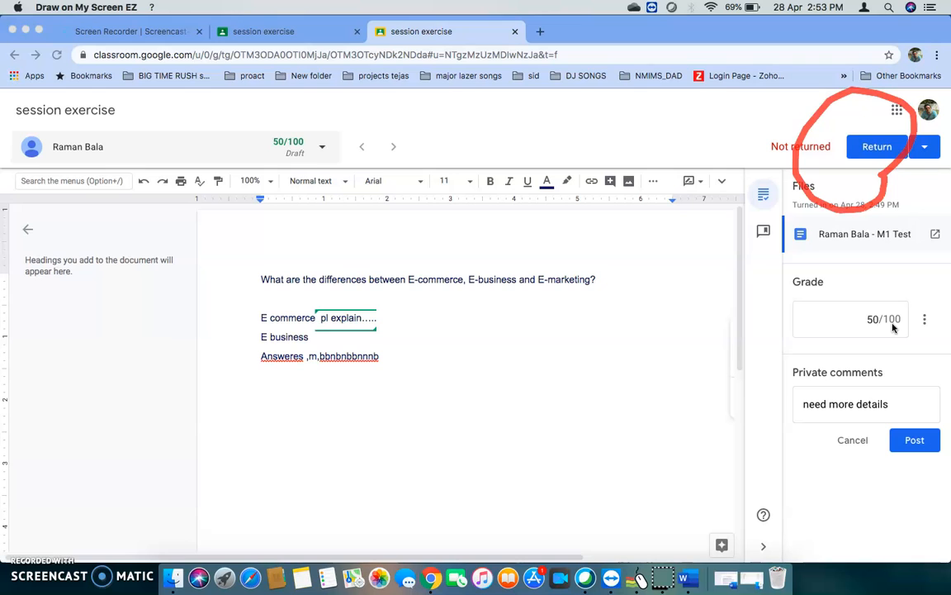
{"action": "key", "text": "Escape"}
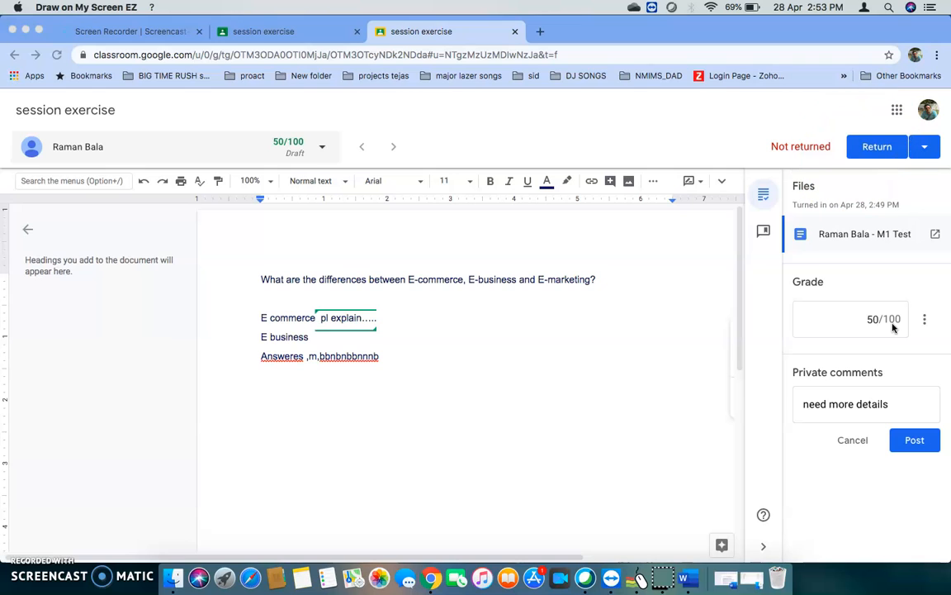
Try to close the grading page, cancel leaving, and check the student's draft grade on the Student work page.
{"action": "left_click", "coordinate": [515, 31]}
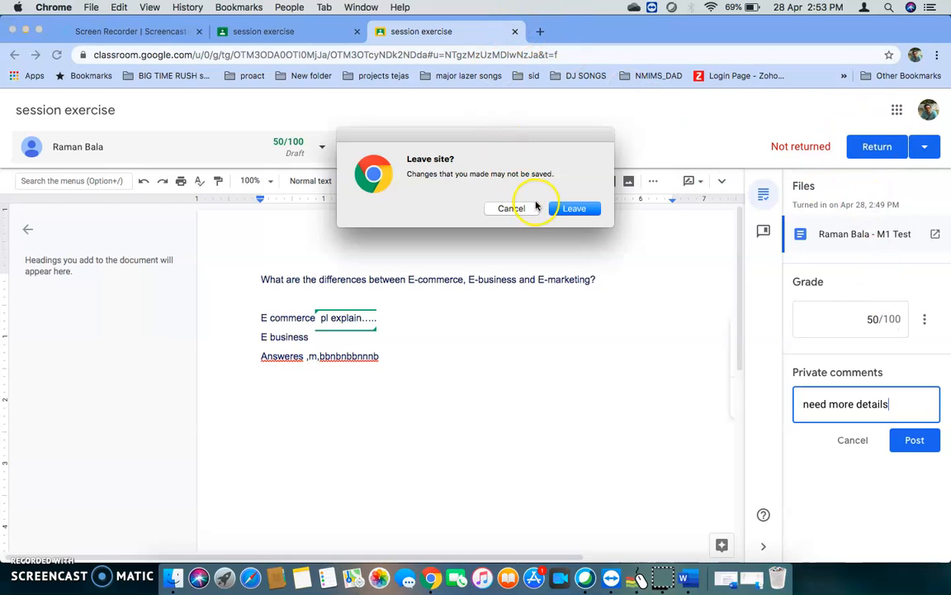
{"action": "left_click", "coordinate": [499, 208]}
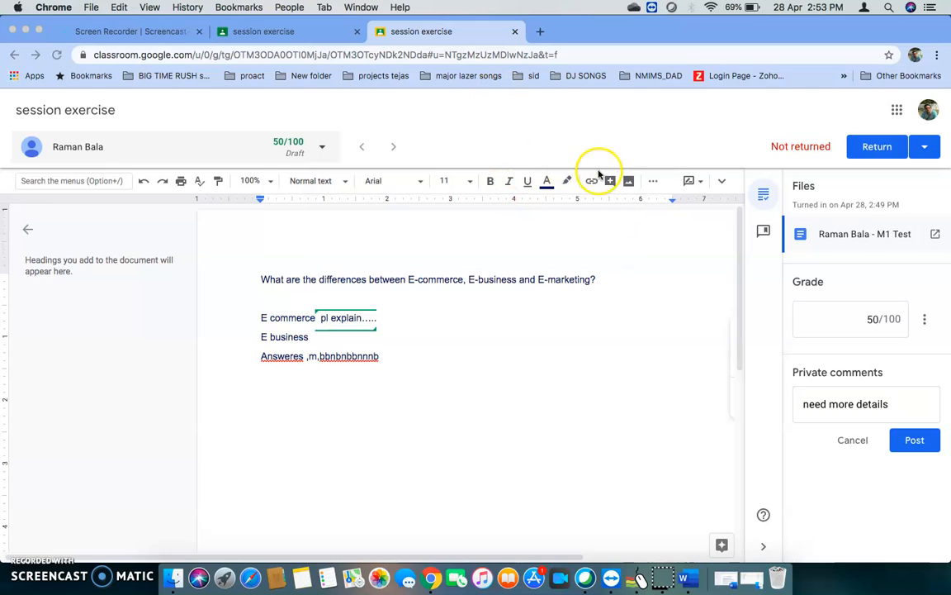
{"action": "left_click", "coordinate": [320, 32]}
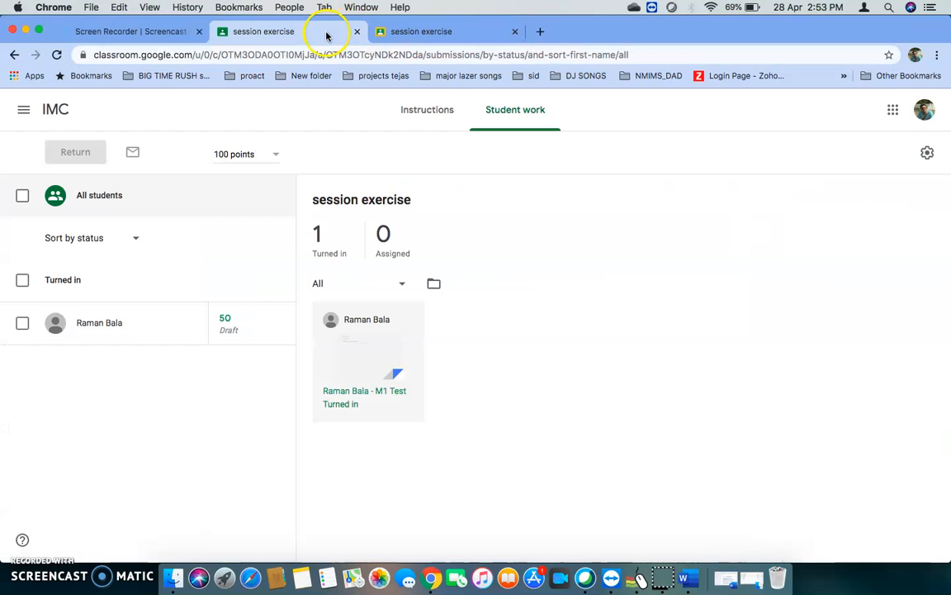
{"action": "left_click", "coordinate": [378, 31]}
Close the grading page without keeping unsaved changes and circle the student's draft grade in red on the Student work page.
{"action": "left_click", "coordinate": [515, 31]}
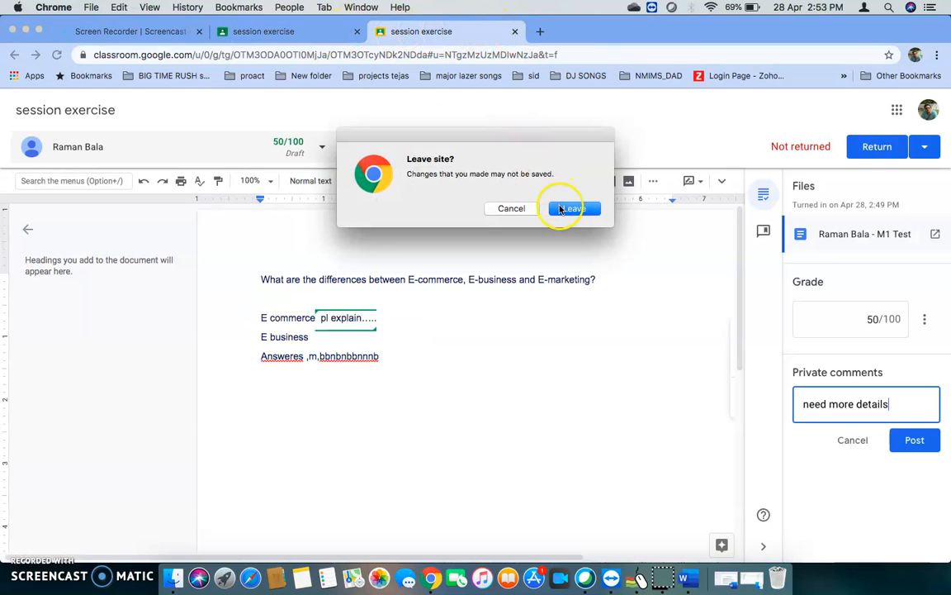
{"action": "left_click", "coordinate": [572, 211]}
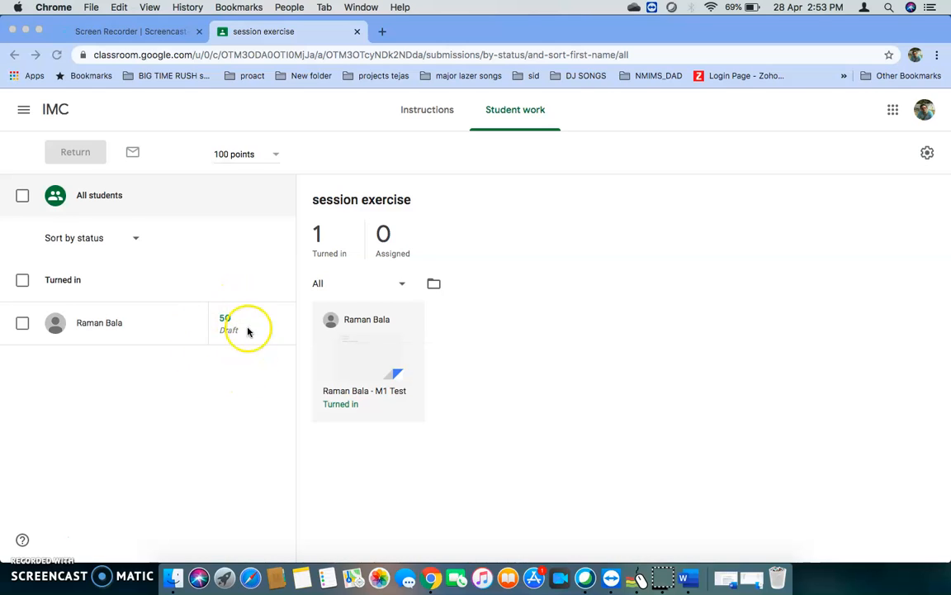
{"action": "mouse_move", "coordinate": [267, 406]}
{"action": "left_mouse_down"}
{"action": "mouse_move", "coordinate": [250, 276]}
{"action": "mouse_move", "coordinate": [236, 385]}
{"action": "mouse_move", "coordinate": [257, 384]}
{"action": "left_mouse_up"}
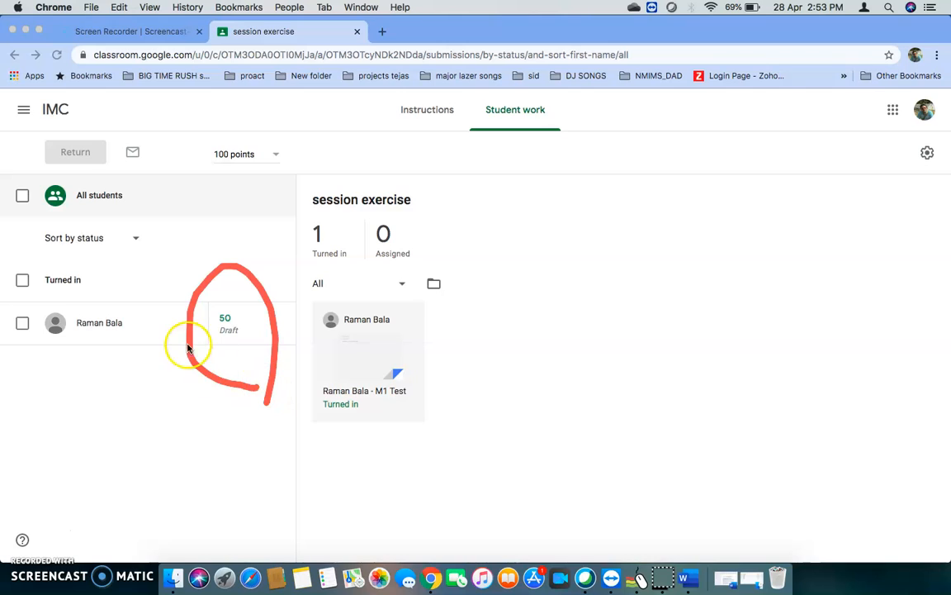